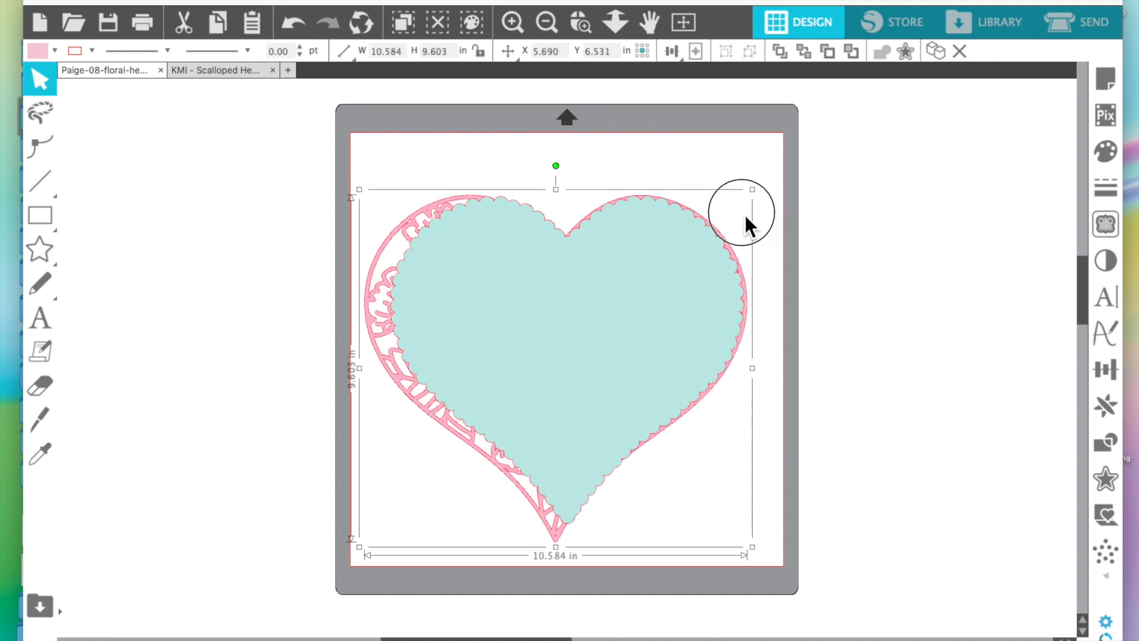
# Step: Scale the pink floral heart down to about 8.9 by 8.1 in and try to bring it to the front of its layer
pyautogui.moveTo(359, 546); pyautogui.dragTo(400, 510)
pyautogui.click(325, 1)
pyautogui.moveTo(326, 17)
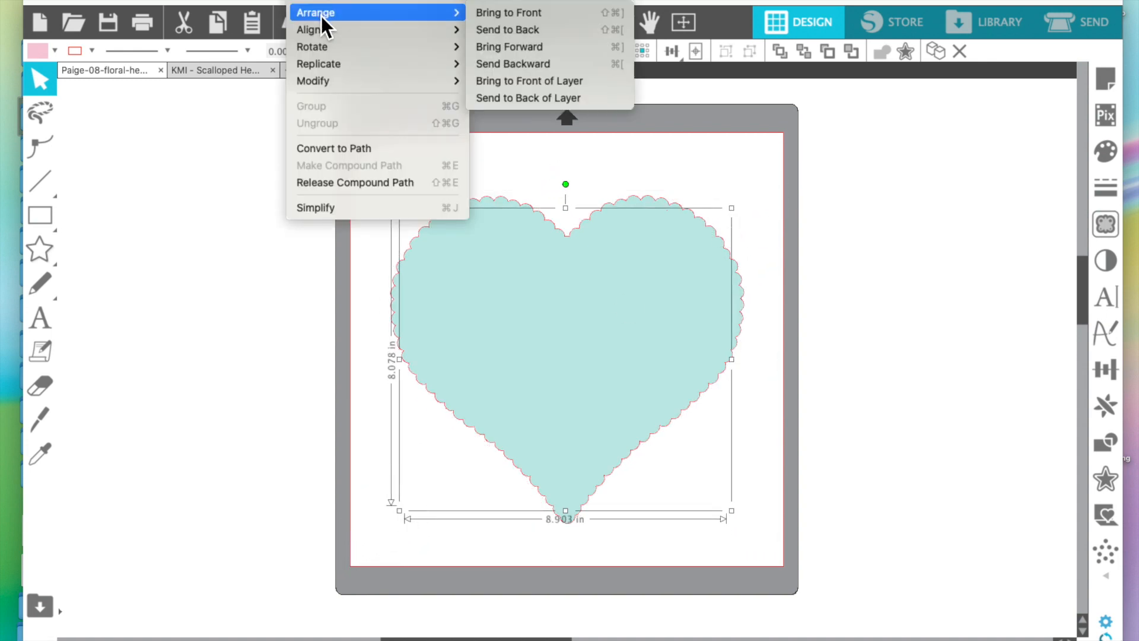
pyautogui.click(528, 90)
# Step: Shift the teal scalloped heart aside to the right and send it to the back of the layer
pyautogui.moveTo(506, 282); pyautogui.dragTo(621, 276)
pyautogui.click(622, 275)
pyautogui.click(314, 1)
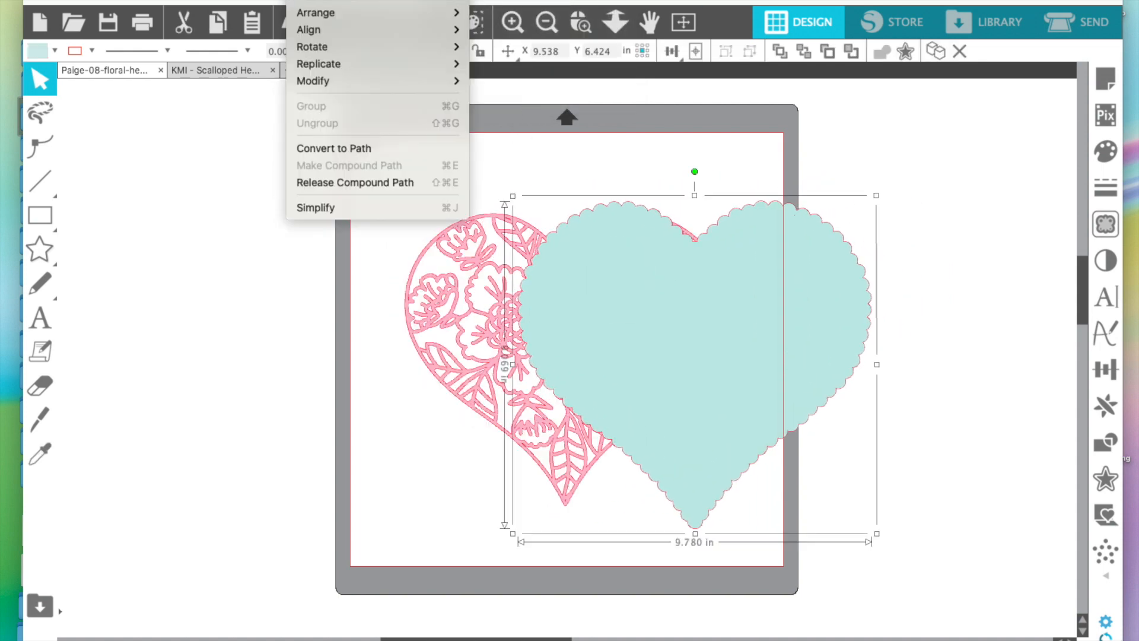
pyautogui.moveTo(325, 9)
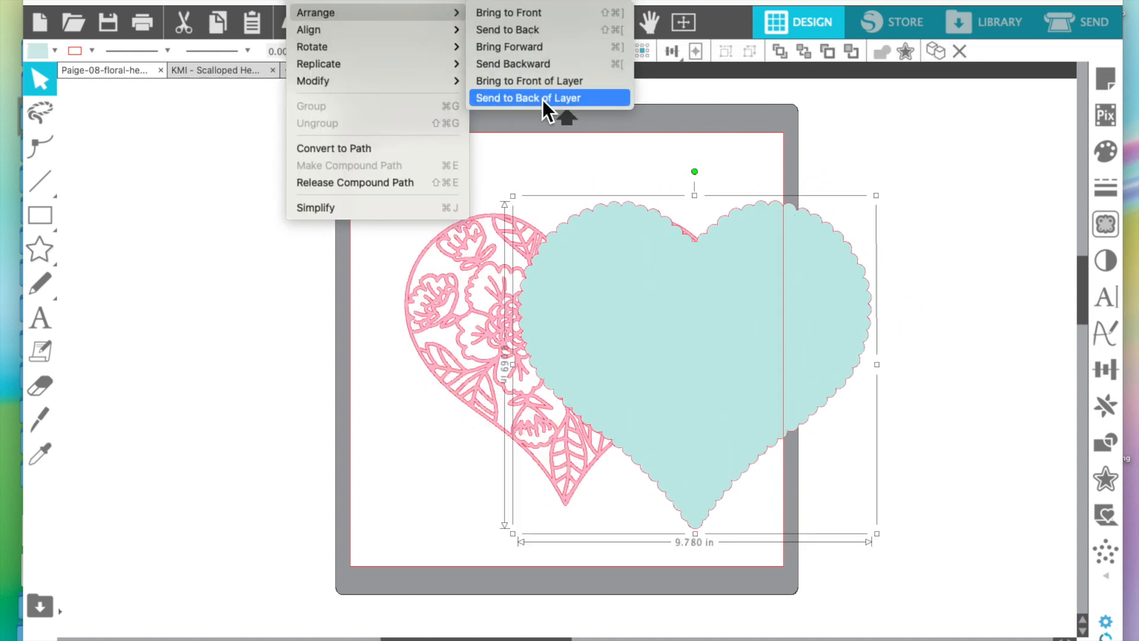
pyautogui.click(546, 109)
# Step: Place the floral heart over the teal scalloped heart and enlarge it slightly to fit just inside the scalloped border
pyautogui.moveTo(515, 372); pyautogui.dragTo(628, 366)
pyautogui.moveTo(529, 215); pyautogui.dragTo(526, 208)
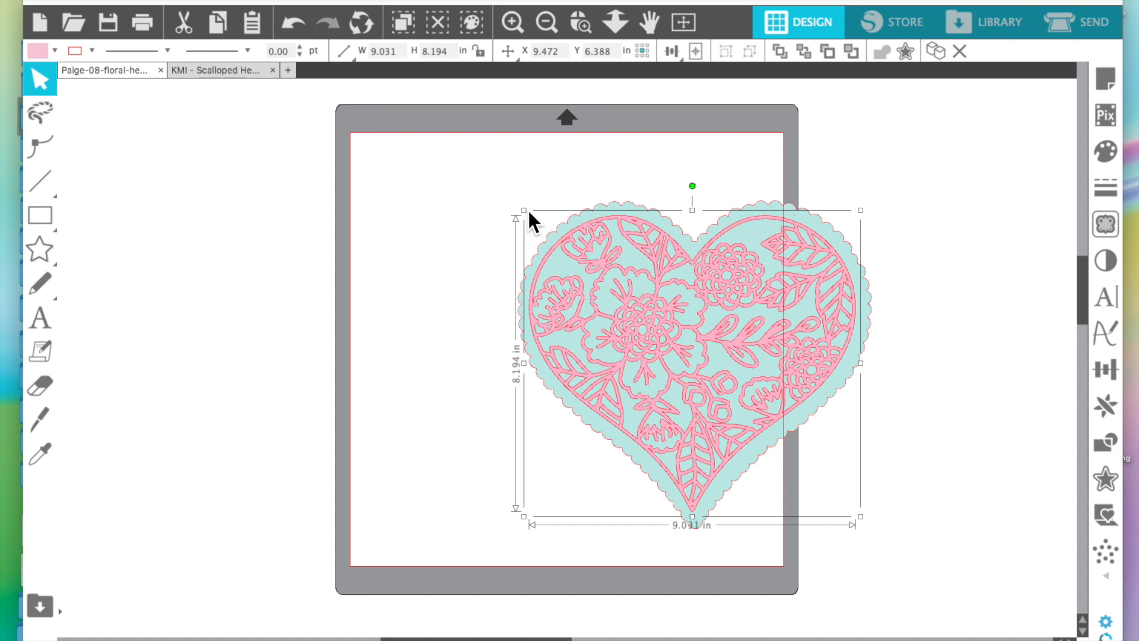
pyautogui.moveTo(864, 214); pyautogui.dragTo(868, 208)
pyautogui.moveTo(700, 523); pyautogui.dragTo(696, 528)
pyautogui.click(898, 521)
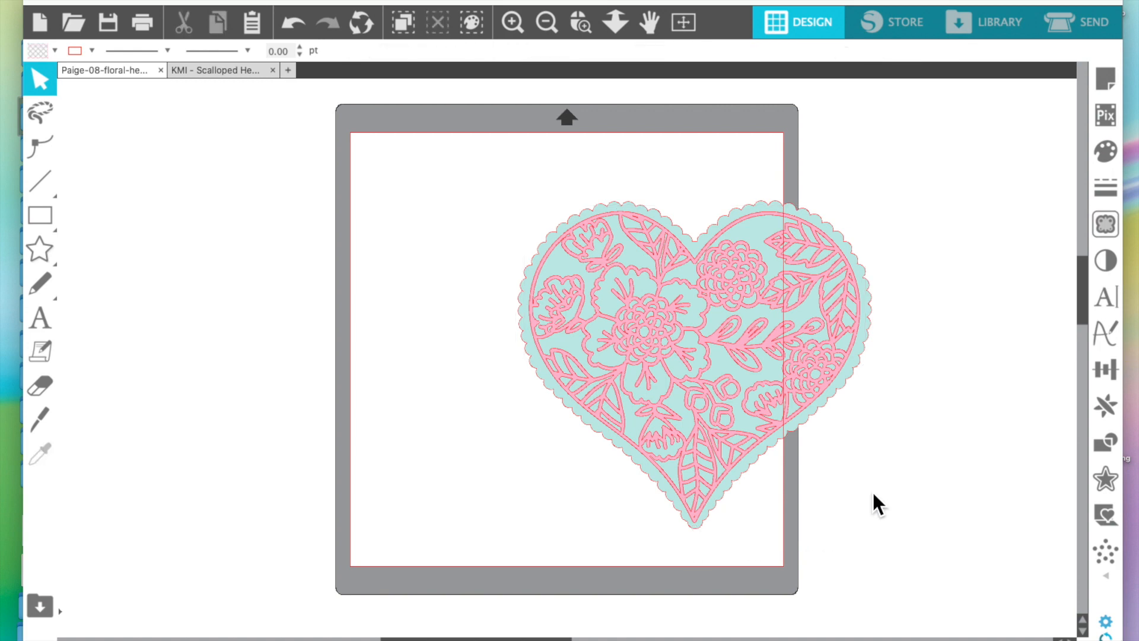
# Step: Move both hearts together back onto the middle of the cutting mat and group them
pyautogui.click(818, 424)
pyautogui.moveTo(818, 424); pyautogui.dragTo(692, 400)
pyautogui.click(945, 411)
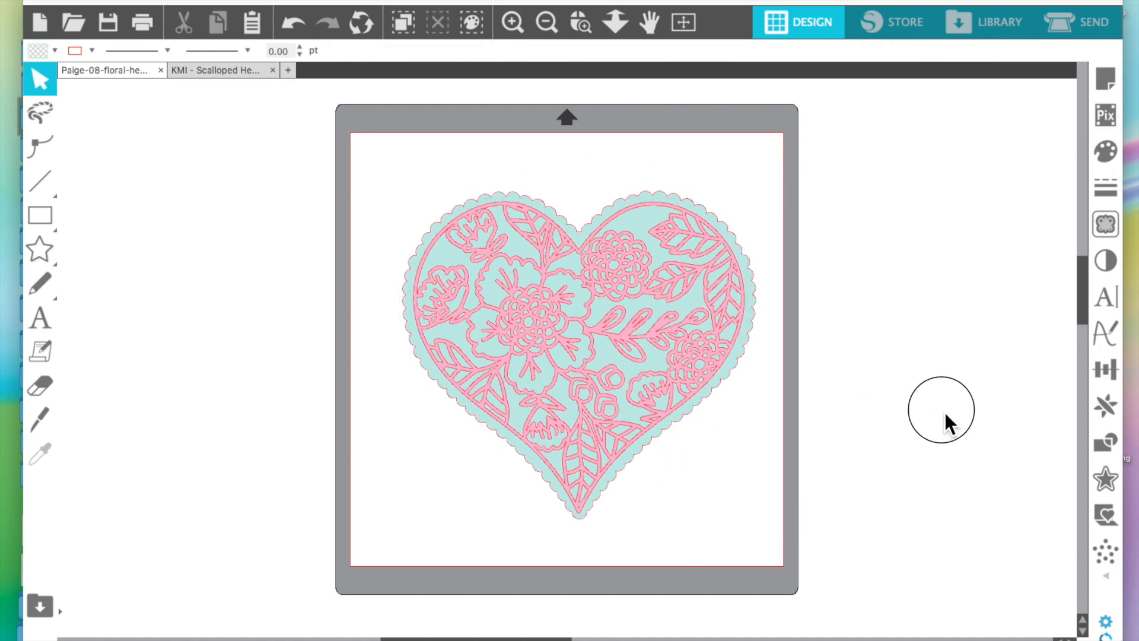
pyautogui.moveTo(401, 156); pyautogui.dragTo(678, 413)
pyautogui.click(746, 52)
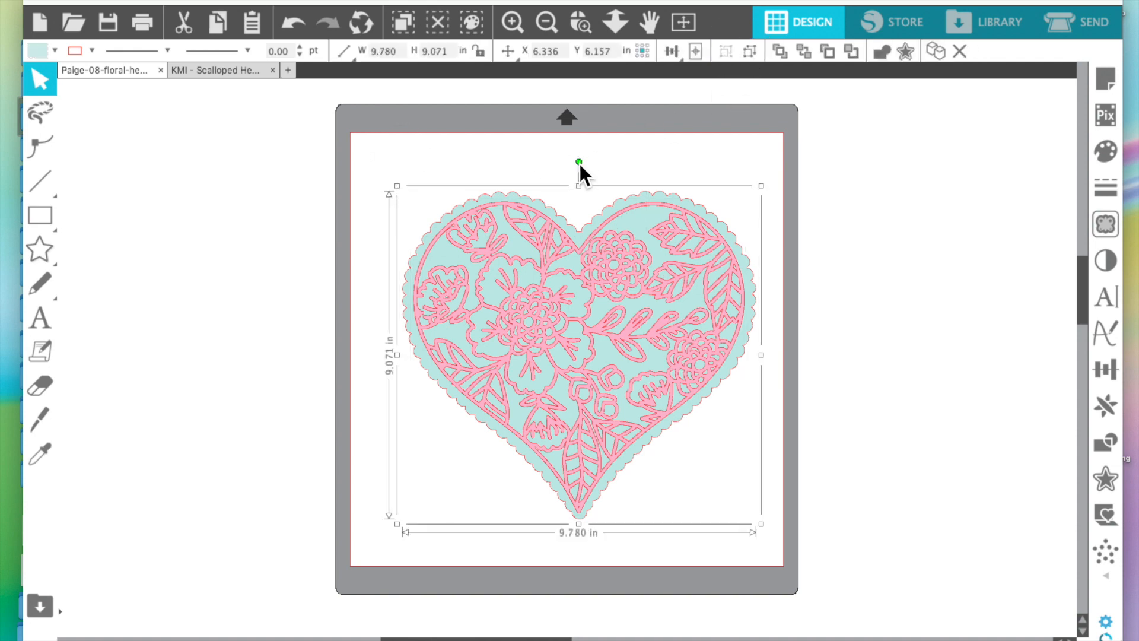
# Step: Rotate the grouped heart slightly counterclockwise and position it so it overhangs the mat's left edge
pyautogui.moveTo(582, 167); pyautogui.dragTo(547, 167)
pyautogui.moveTo(611, 256); pyautogui.dragTo(483, 272)
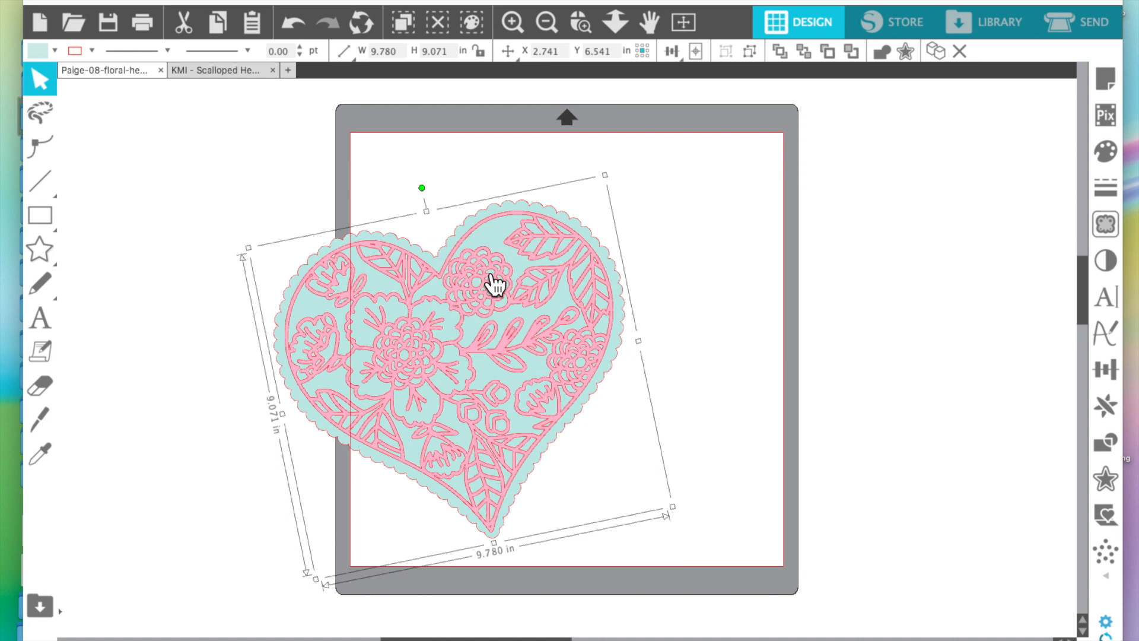
pyautogui.moveTo(565, 250)
pyautogui.mouseDown()
pyautogui.moveTo(539, 236)
pyautogui.moveTo(560, 233)
pyautogui.mouseUp()
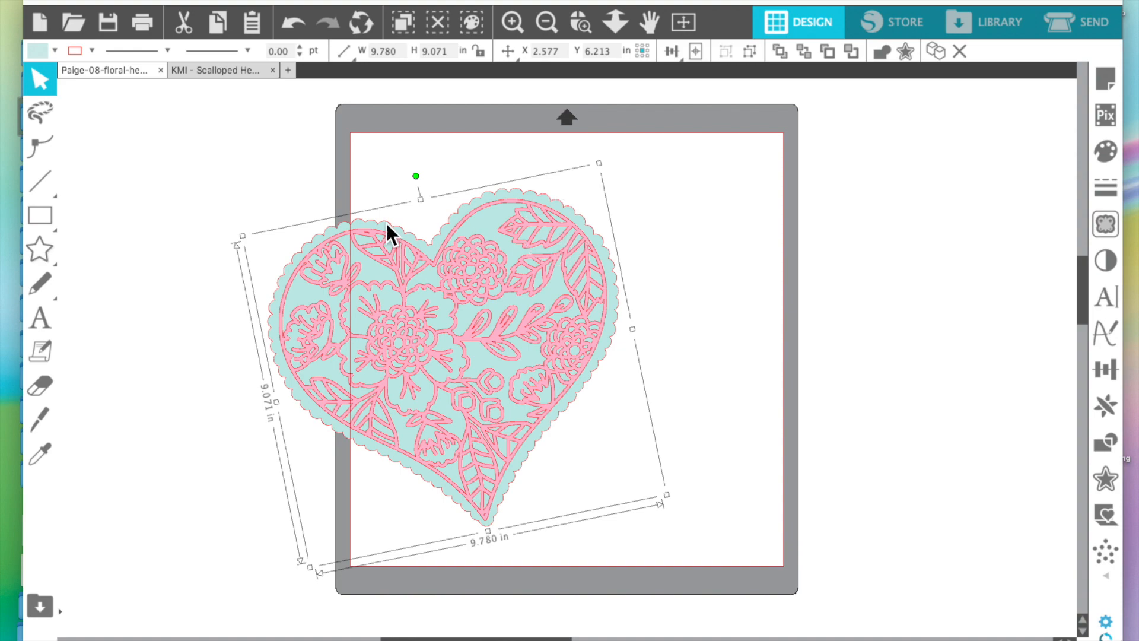
# Step: Slice both heart layers with a straight, solid Knife cut running vertically along the mat's left cutting border
pyautogui.click(511, 22)
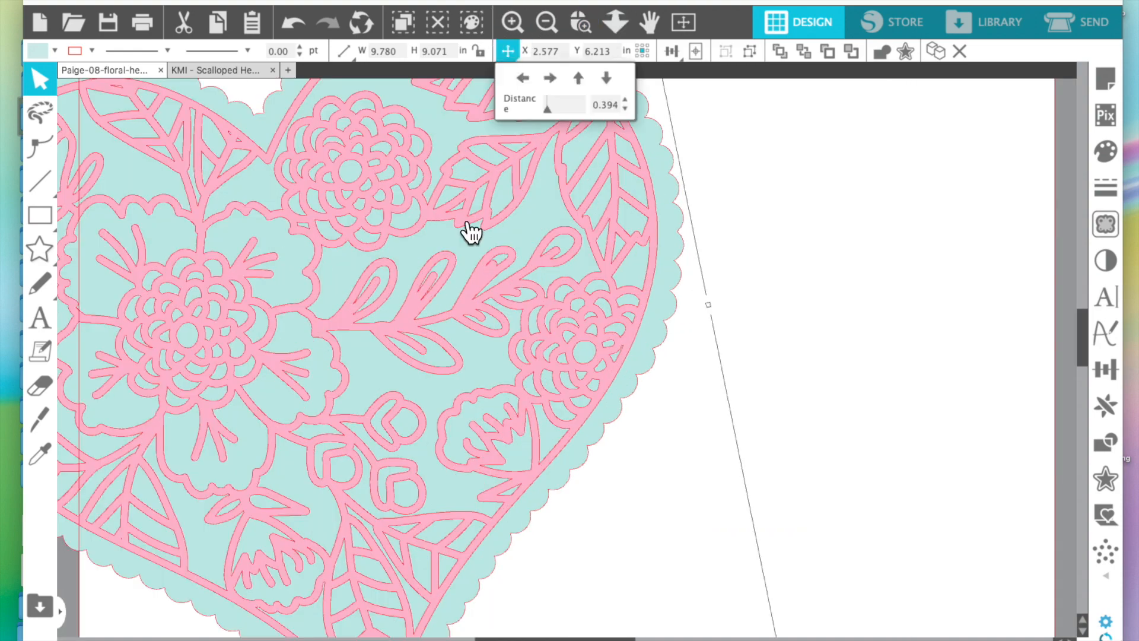
pyautogui.scroll(3, 465, 257)
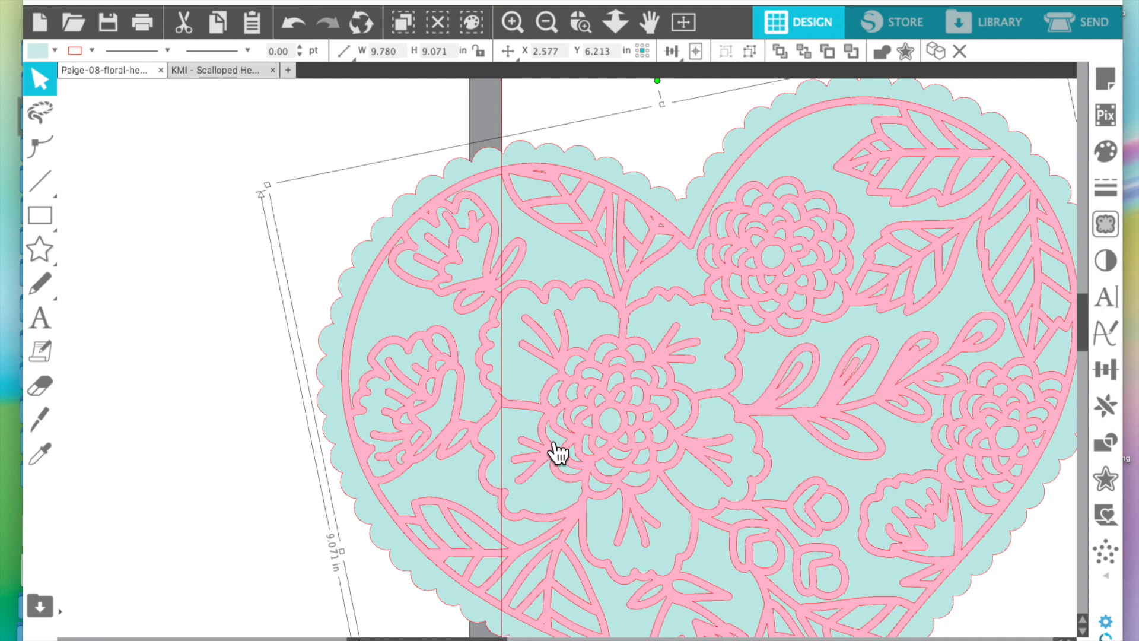
pyautogui.click(42, 422)
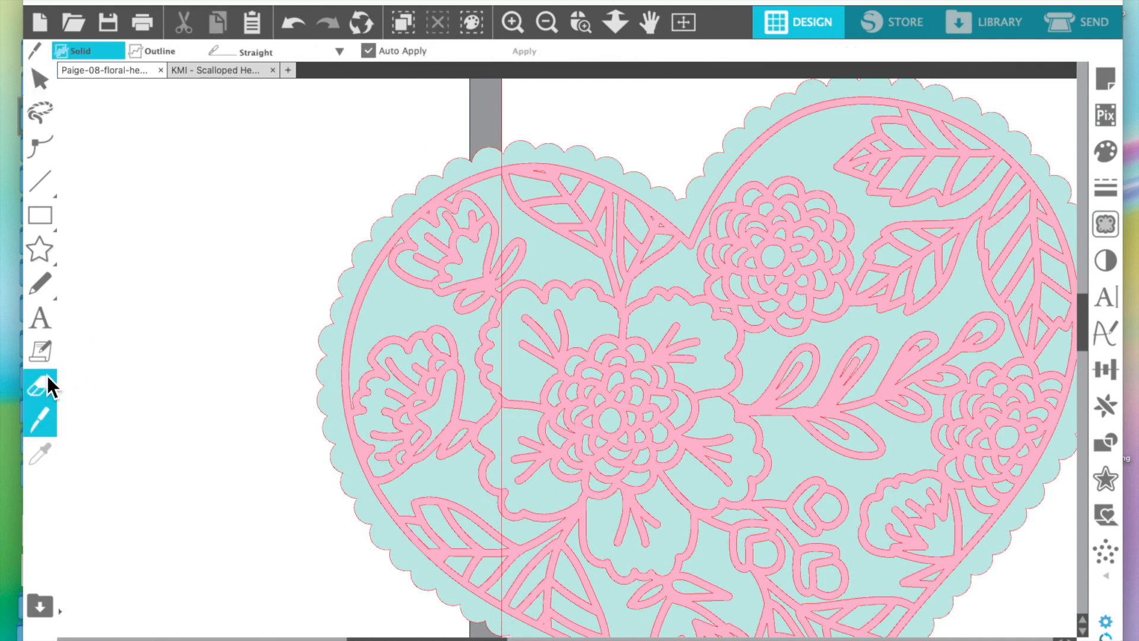
pyautogui.scroll(-2, 519, 141)
pyautogui.moveTo(501, 110); pyautogui.dragTo(501, 623)
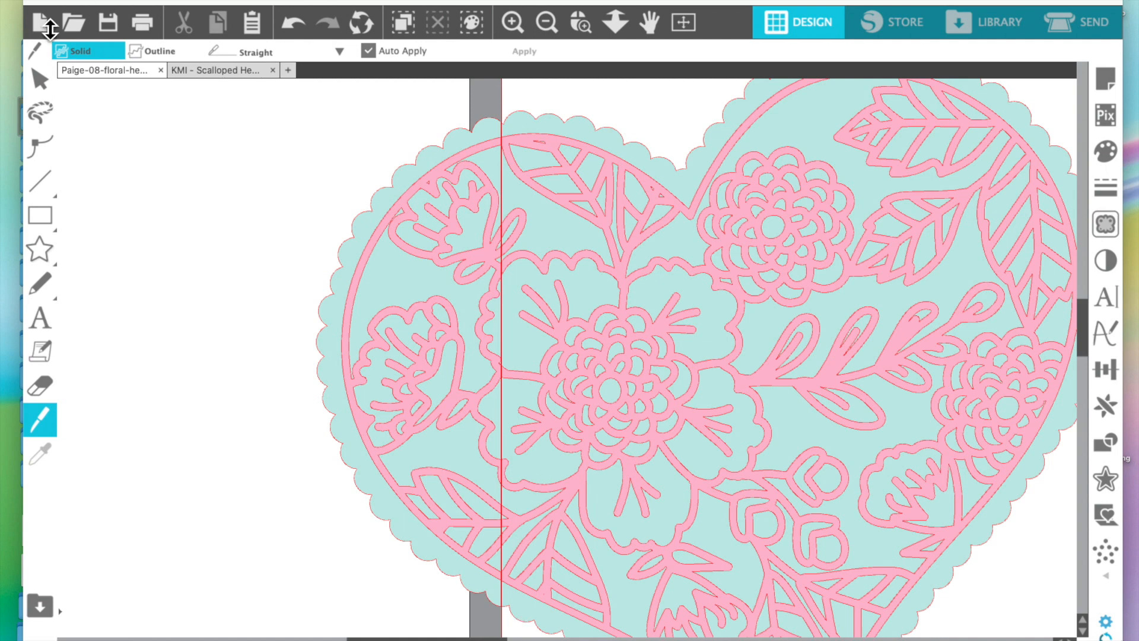
# Step: Pull the cut-off scalloped and floral pieces away to the left of the mat, aligned together, and group them
pyautogui.click(42, 81)
pyautogui.moveTo(376, 232); pyautogui.dragTo(187, 201)
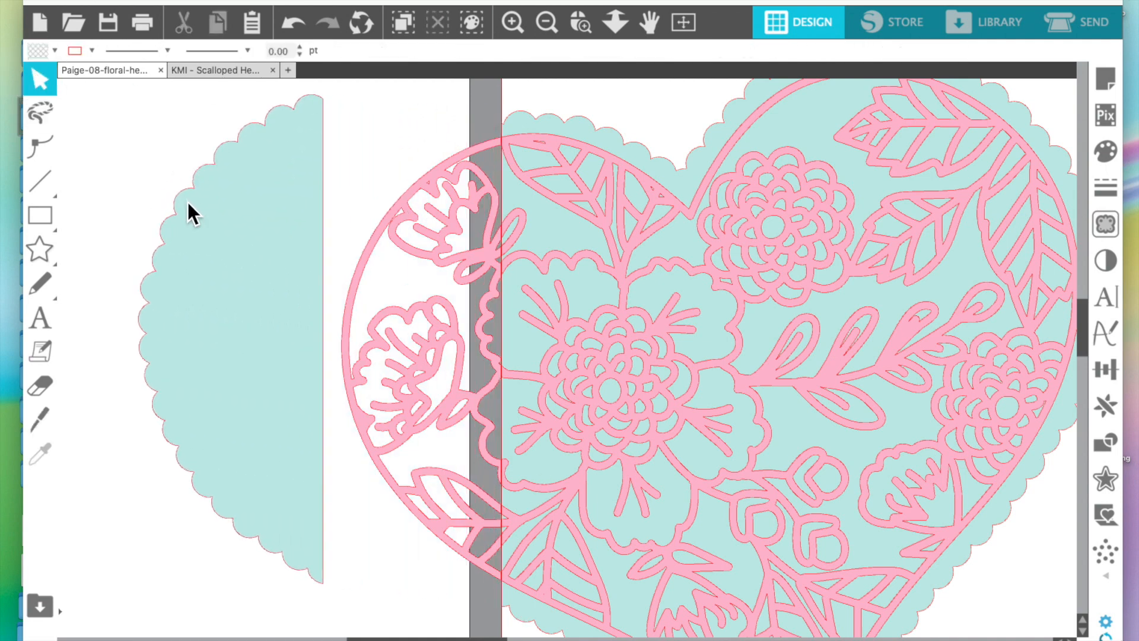
pyautogui.moveTo(361, 276); pyautogui.dragTo(184, 261)
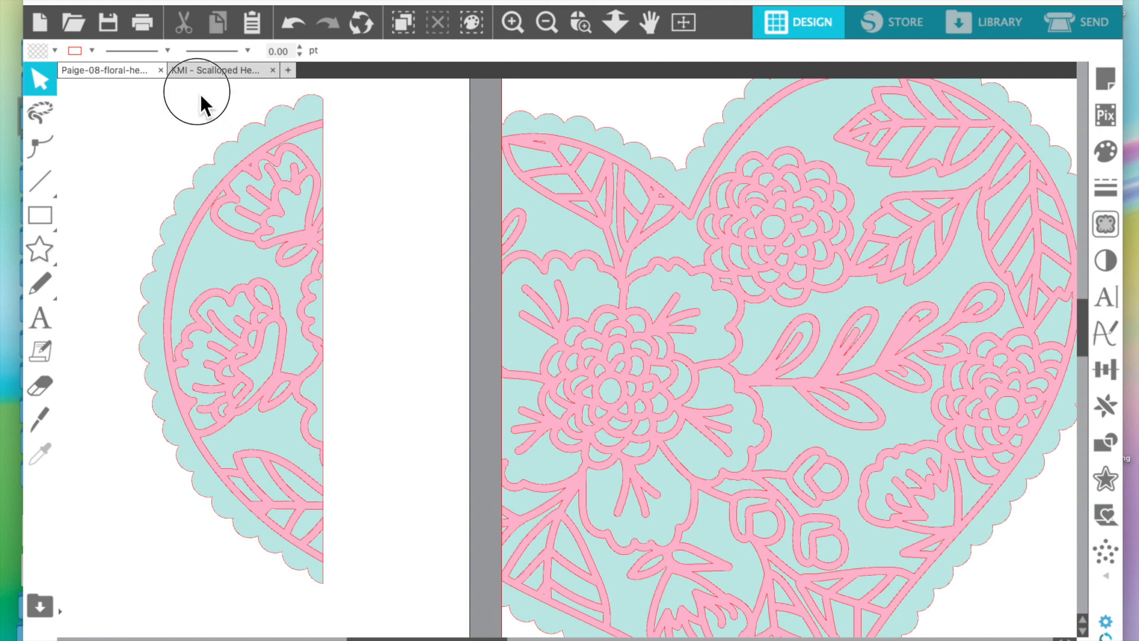
pyautogui.moveTo(201, 96); pyautogui.dragTo(379, 357)
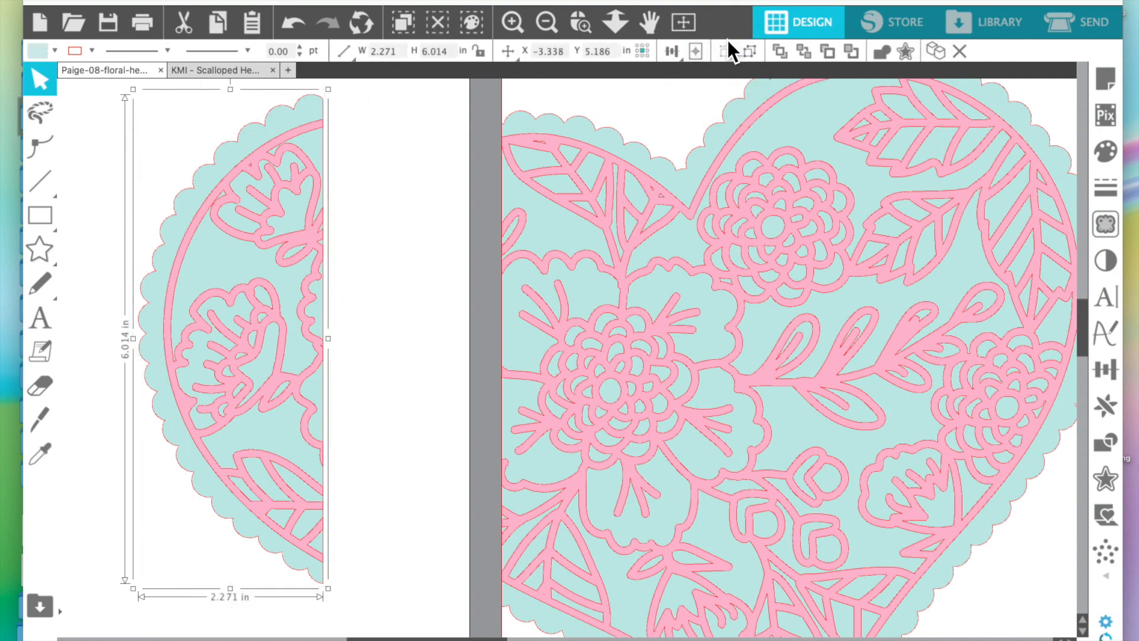
# Step: Move the grouped cut-off piece across to the mat's right cutting border
pyautogui.click(546, 21)
pyautogui.click(546, 22)
pyautogui.click(547, 22)
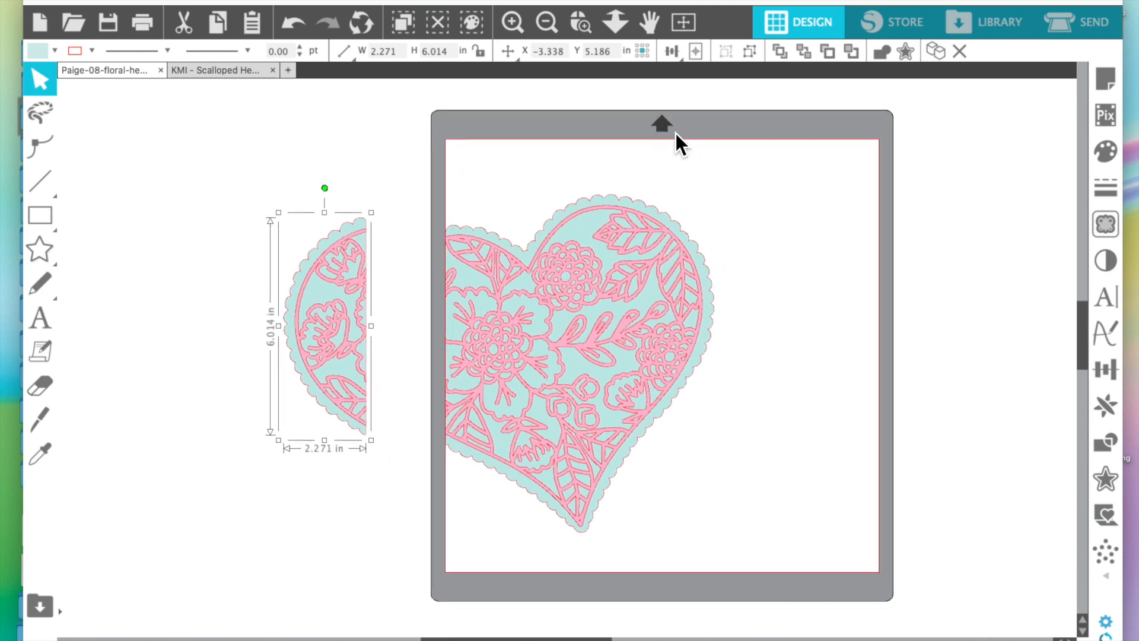
pyautogui.moveTo(273, 282); pyautogui.dragTo(789, 238)
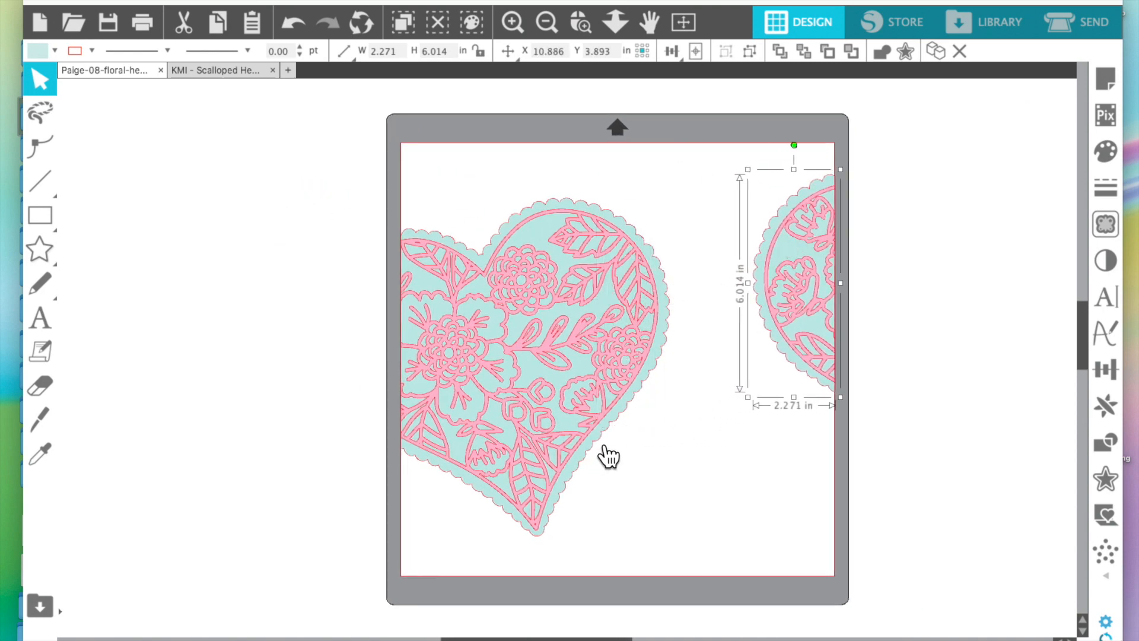
# Step: Fit the cut-off piece back against the main heart and group all the heart pieces together
pyautogui.moveTo(803, 371); pyautogui.dragTo(372, 410)
pyautogui.click(207, 261)
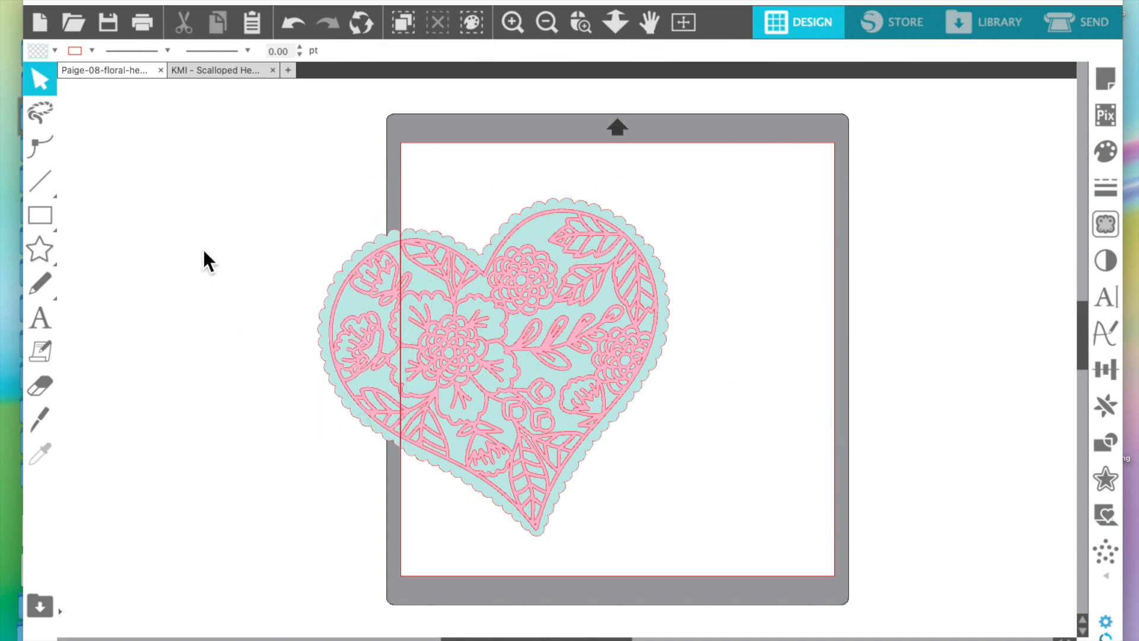
pyautogui.moveTo(198, 220); pyautogui.dragTo(674, 301)
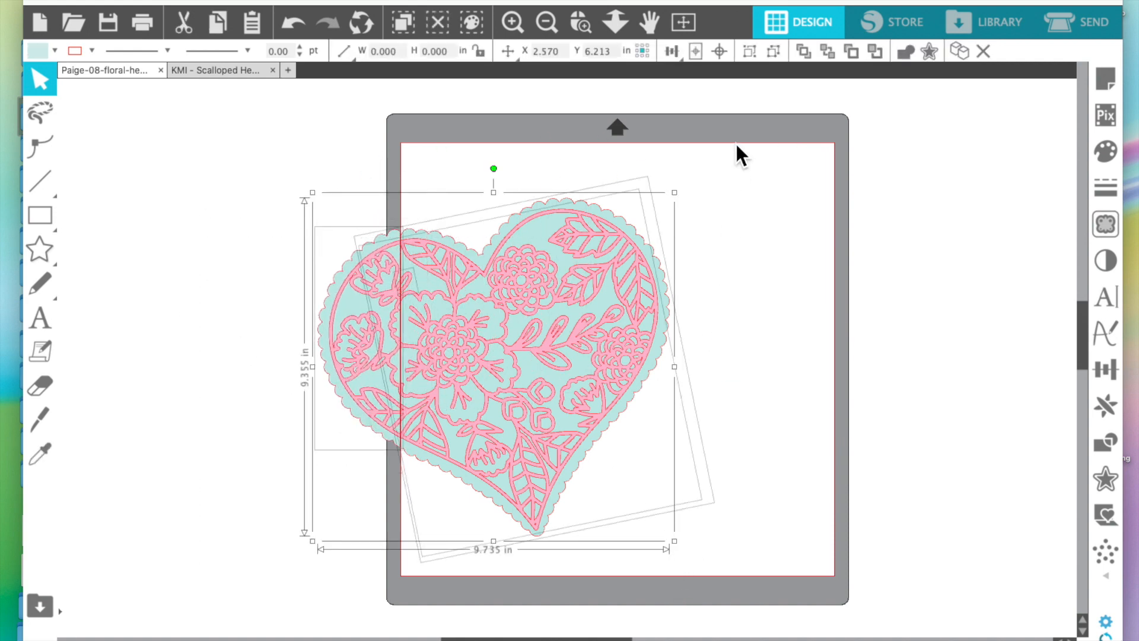
pyautogui.click(749, 52)
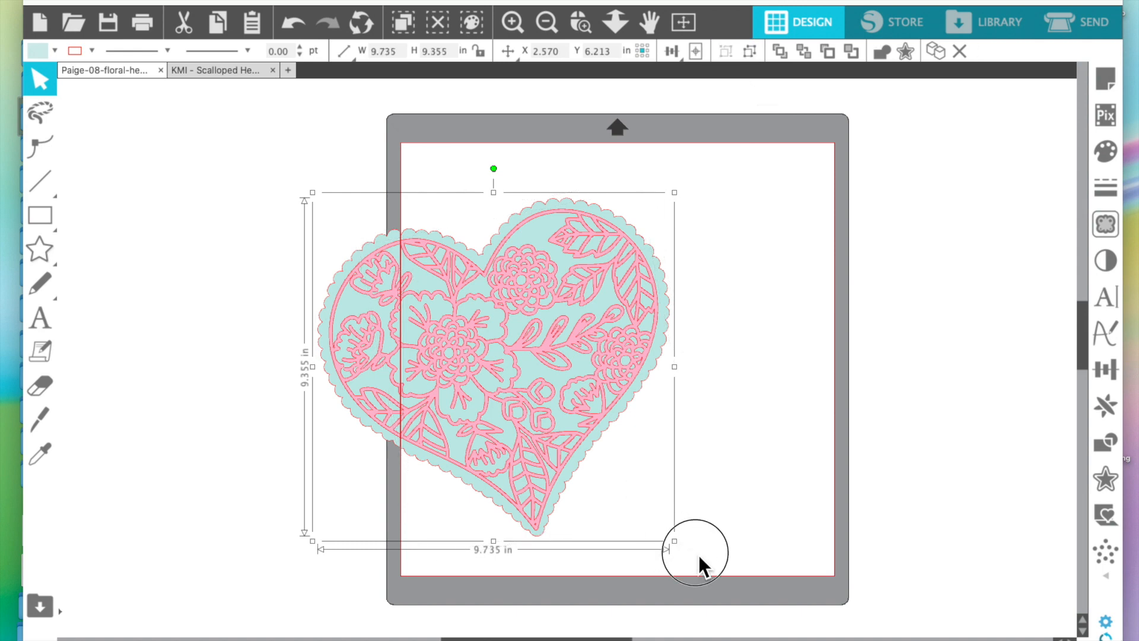
# Step: Enlarge the grouped heart to about 10.8 by 10.4 in
pyautogui.moveTo(692, 551); pyautogui.dragTo(752, 593)
pyautogui.moveTo(628, 447); pyautogui.dragTo(629, 429)
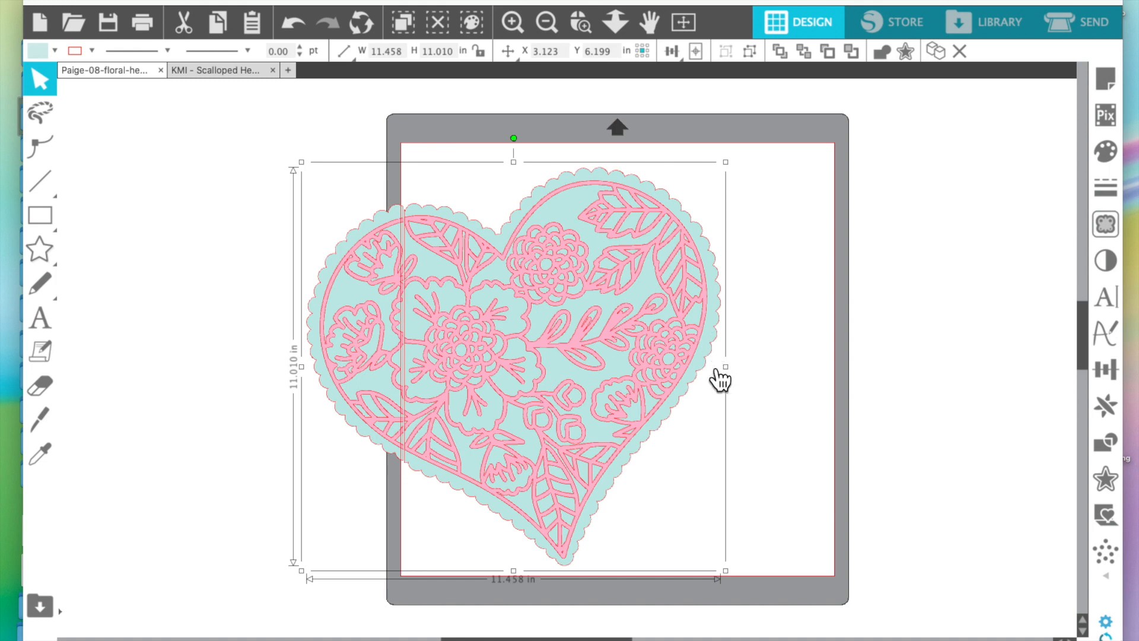
pyautogui.moveTo(725, 571); pyautogui.dragTo(700, 548)
pyautogui.click(563, 503)
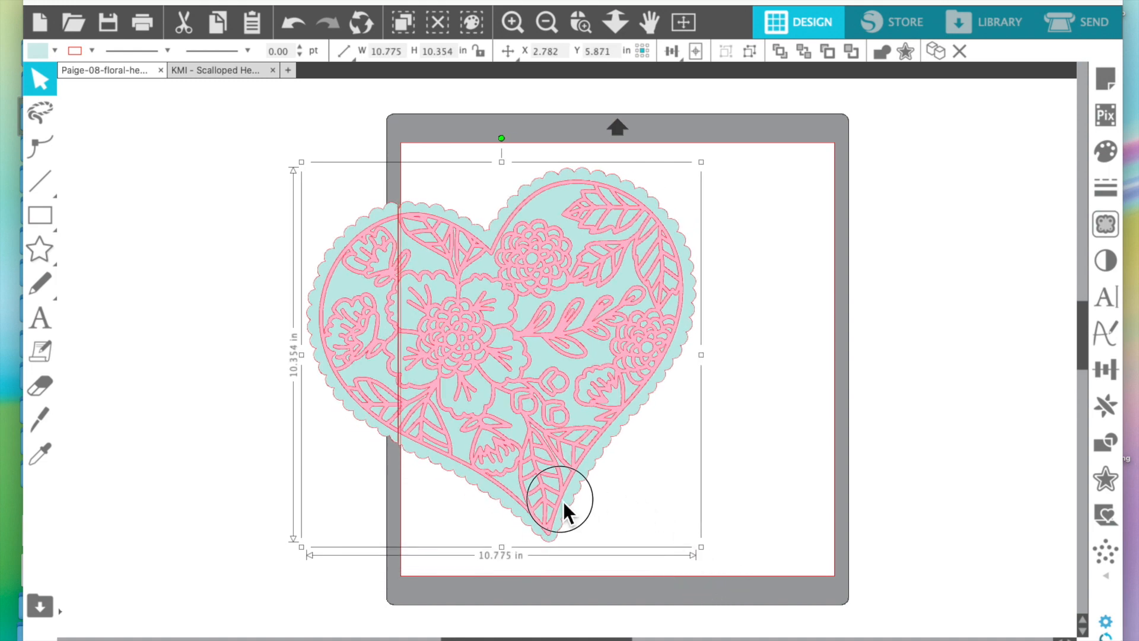
# Step: Separate the cut-off piece from the heart and place it against the mat's right cutting border
pyautogui.click(809, 183)
pyautogui.click(356, 302)
pyautogui.moveTo(378, 369); pyautogui.dragTo(803, 319)
# Step: Position the main heart pieces within the mat along its left cutting border and nudge the cut-off piece slightly upward
pyautogui.click(599, 241)
pyautogui.moveTo(599, 241); pyautogui.dragTo(617, 373)
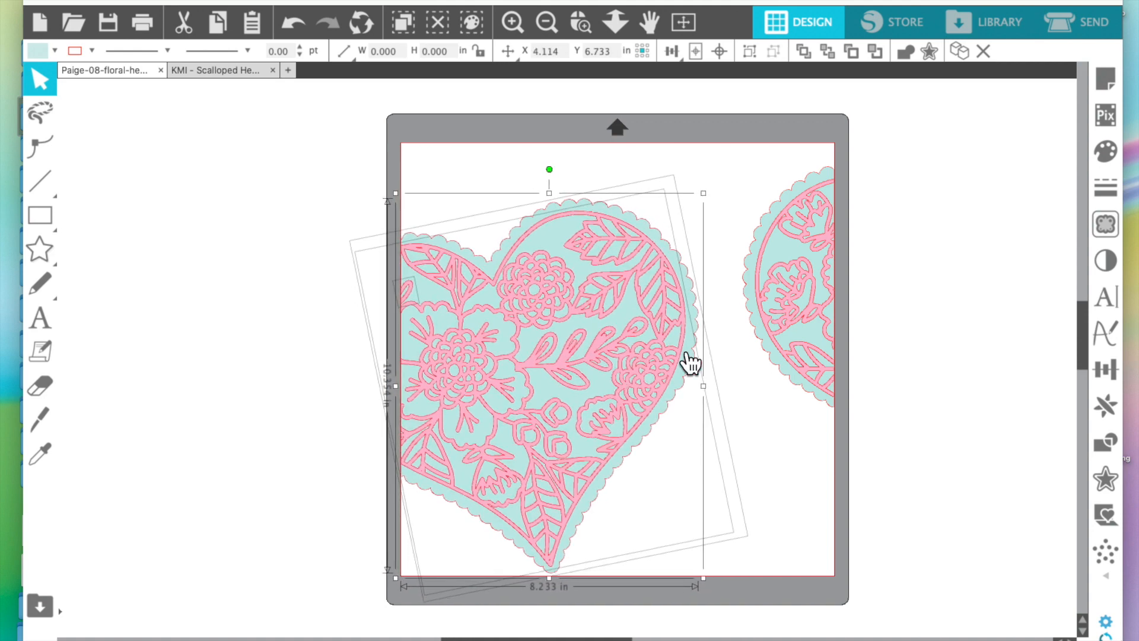
pyautogui.click(944, 411)
pyautogui.moveTo(825, 298); pyautogui.dragTo(823, 290)
pyautogui.click(890, 303)
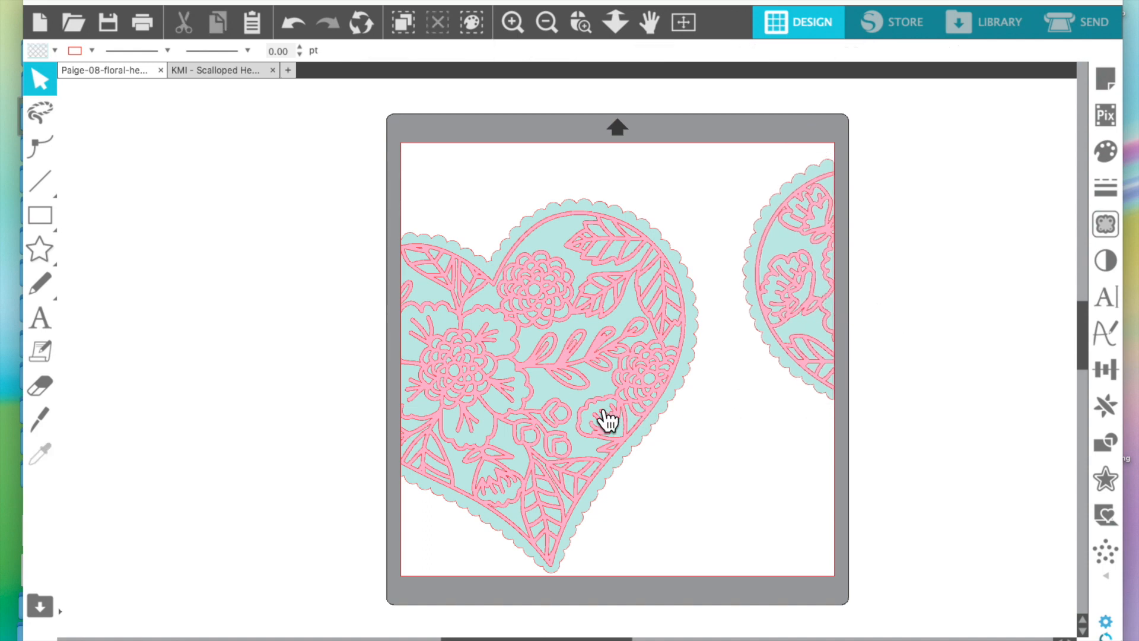
pyautogui.moveTo(363, 220); pyautogui.dragTo(595, 436)
pyautogui.moveTo(584, 504); pyautogui.dragTo(583, 478)
pyautogui.click(935, 489)
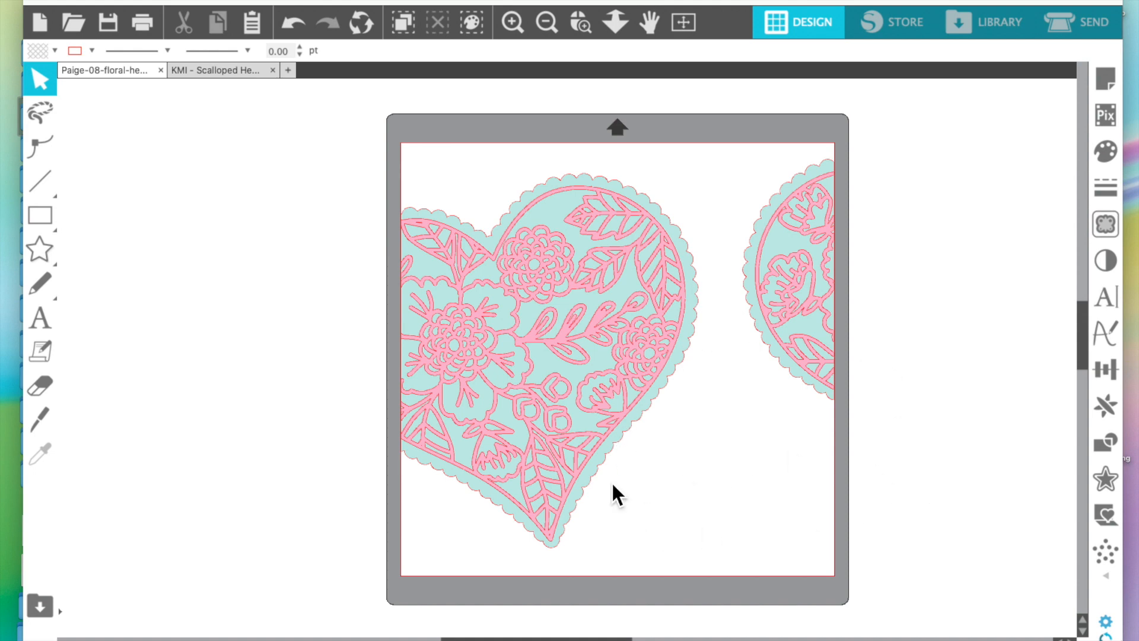
# Step: Draw a rectangle left of the mat and set both its width and height to 2.25 in
pyautogui.moveTo(46, 235); pyautogui.dragTo(73, 217)
pyautogui.moveTo(104, 270); pyautogui.dragTo(199, 379)
pyautogui.click(1106, 369)
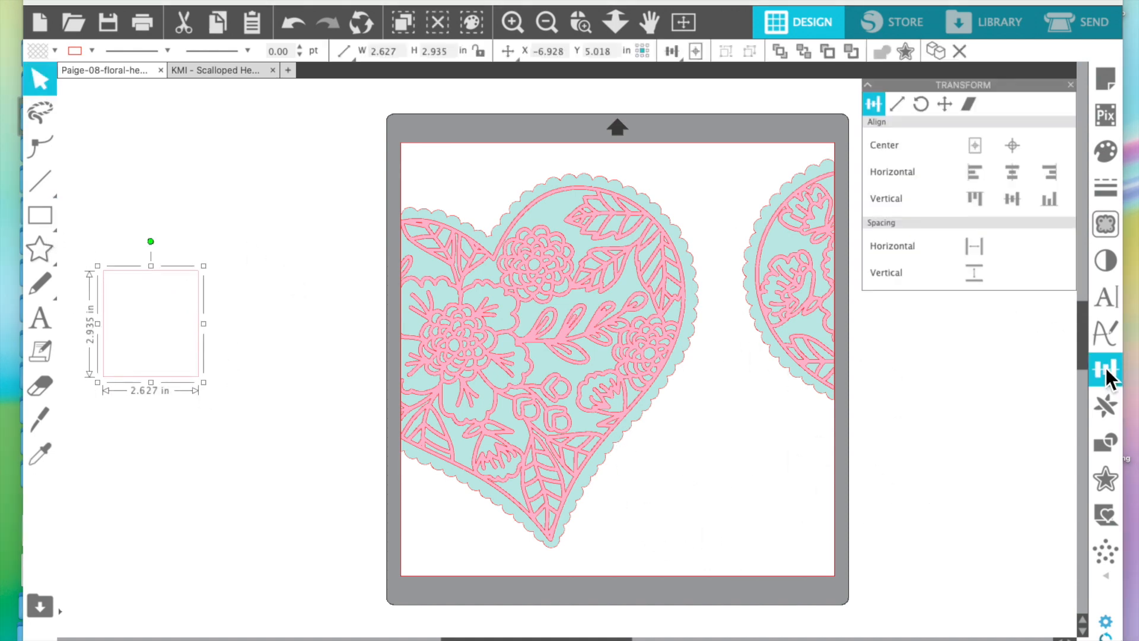
pyautogui.click(896, 105)
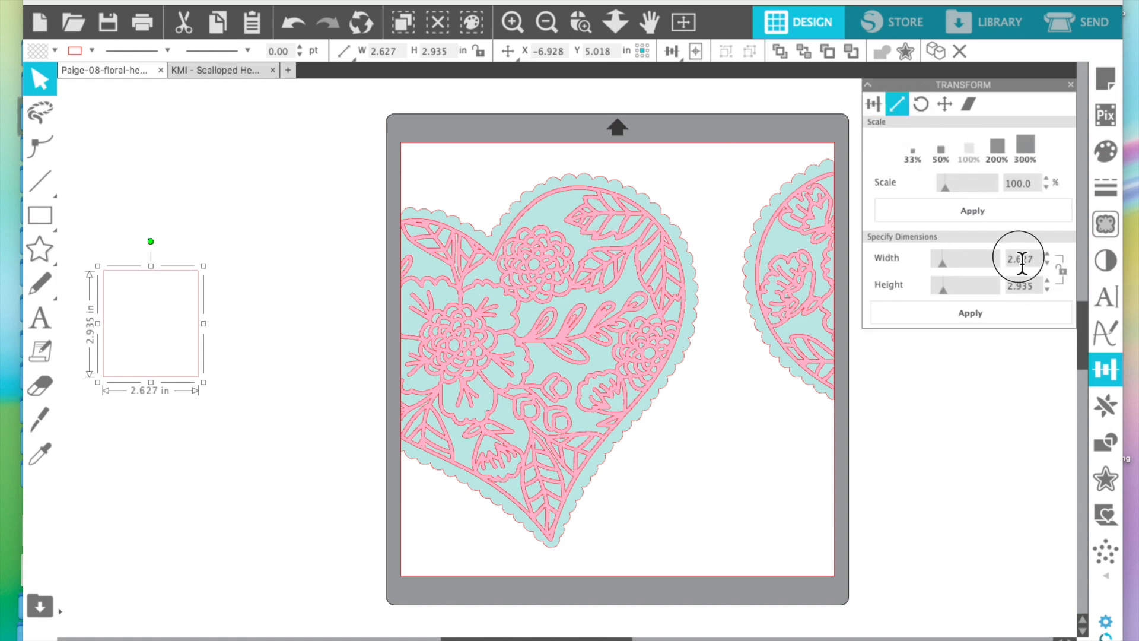
pyautogui.write('2.25')
pyautogui.press('Tab')
pyautogui.write('2.25')
pyautogui.press('Tab')
pyautogui.click(980, 313)
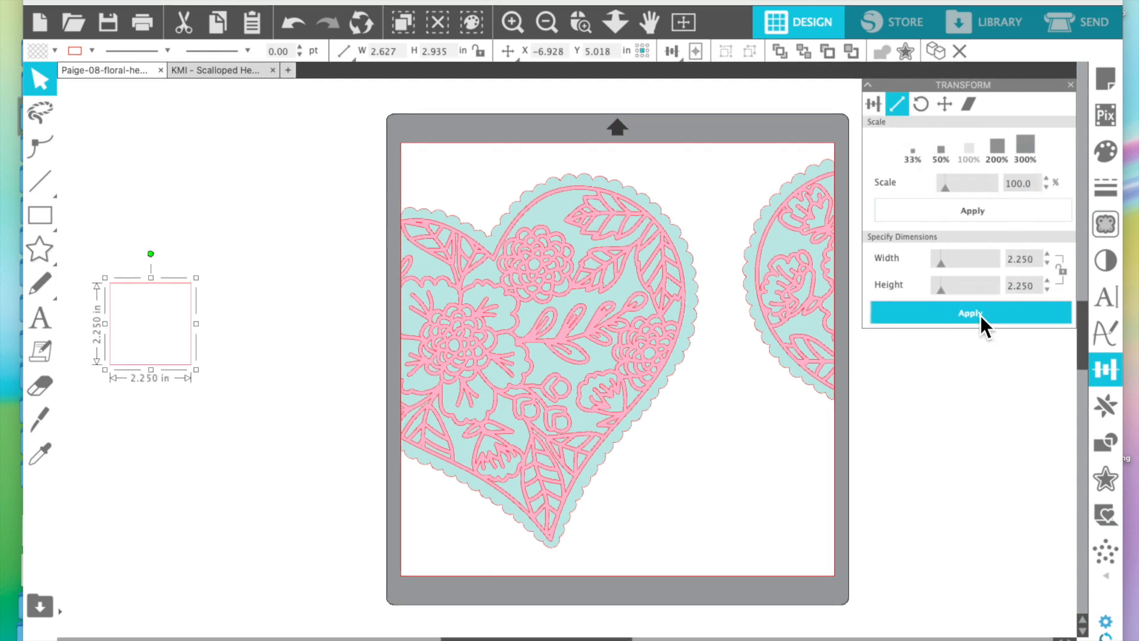
pyautogui.click(1070, 85)
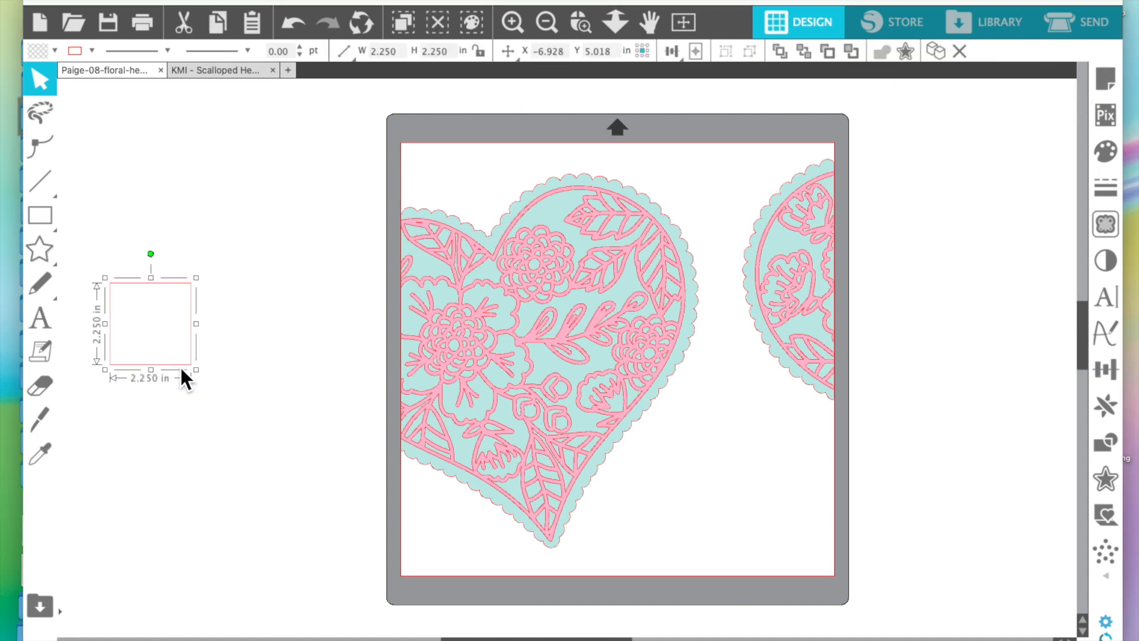
# Step: Make two copies of the 2.25 in square and move one to the right of the mat
pyautogui.press('super+v')
pyautogui.press('super+v')
pyautogui.click(227, 436)
pyautogui.moveTo(228, 426); pyautogui.dragTo(985, 330)
# Step: Fill the square right of the mat with white and place it, slightly rotated, on the mat below the cut-off piece
pyautogui.click(1105, 150)
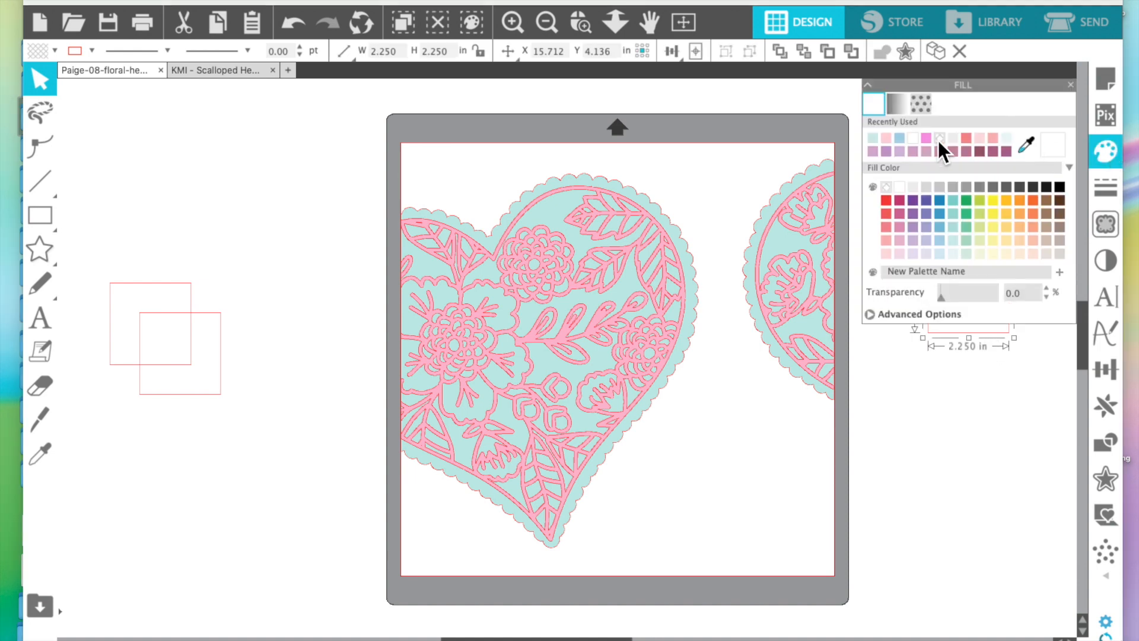
pyautogui.click(899, 188)
pyautogui.moveTo(974, 330); pyautogui.dragTo(766, 440)
pyautogui.moveTo(760, 327); pyautogui.dragTo(769, 330)
# Step: Place the second square beside the heart's lower tip, fill it with white and rotate it slightly counterclockwise
pyautogui.moveTo(220, 383); pyautogui.dragTo(680, 452)
pyautogui.click(958, 500)
pyautogui.click(920, 429)
pyautogui.click(873, 138)
pyautogui.moveTo(651, 366); pyautogui.dragTo(646, 373)
pyautogui.moveTo(653, 448); pyautogui.dragTo(640, 469)
# Step: Fill the remaining square with white and move it to the mat's lower right corner
pyautogui.click(149, 281)
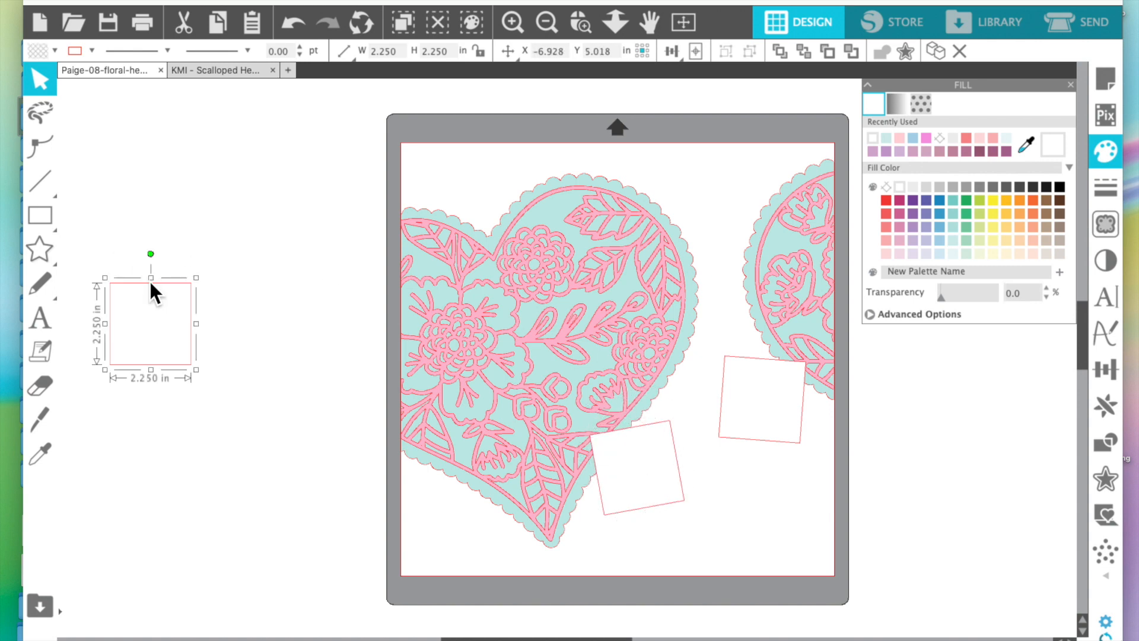
pyautogui.click(873, 138)
pyautogui.moveTo(186, 366); pyautogui.dragTo(795, 553)
# Step: Nudge the upper tilted square up and left, then raise the lower-right square and rotate it slightly clockwise
pyautogui.click(779, 452)
pyautogui.moveTo(765, 425); pyautogui.dragTo(754, 422)
pyautogui.click(767, 441)
pyautogui.moveTo(770, 493); pyautogui.dragTo(771, 469)
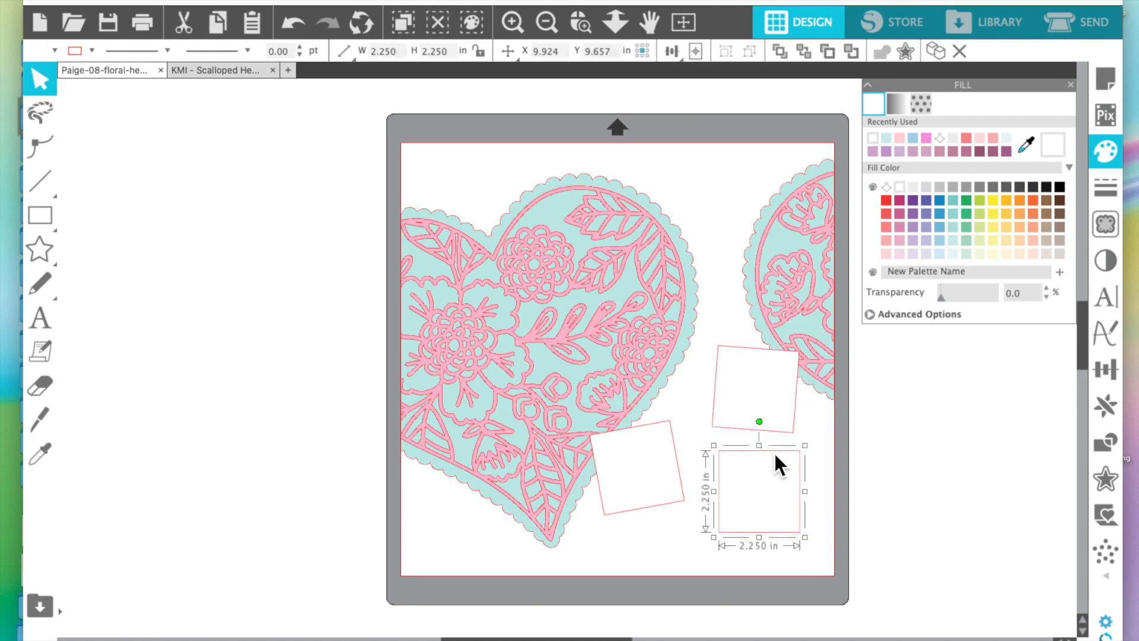
pyautogui.moveTo(765, 426); pyautogui.dragTo(778, 481)
pyautogui.click(901, 496)
# Step: Make a copy of the main pink floral piece and place it left of the mat
pyautogui.click(476, 344)
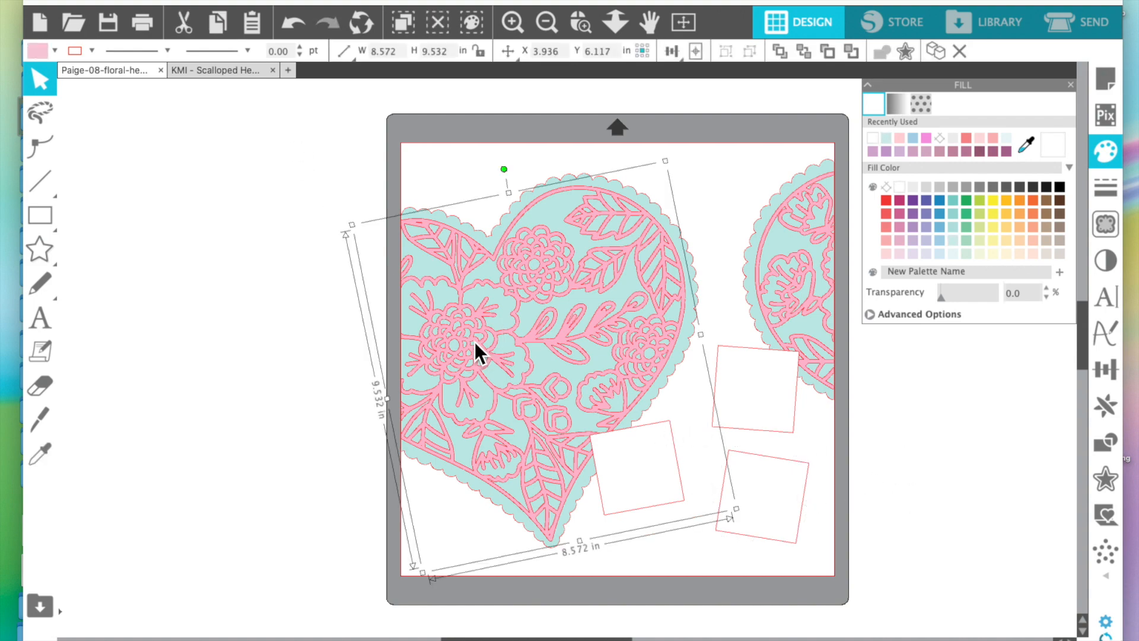
pyautogui.moveTo(474, 341); pyautogui.dragTo(60, 325)
pyautogui.moveTo(373, 396); pyautogui.dragTo(360, 377)
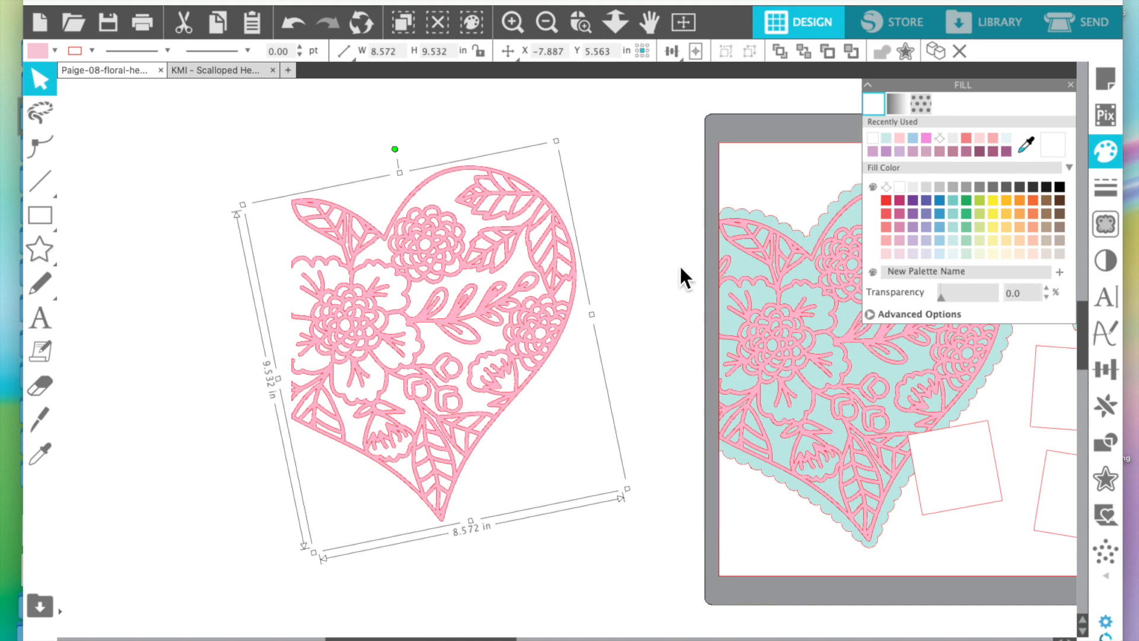
# Step: Cut the round upper flower free from the adjoining leaf and petal with the Knife, and move it outside the copied heart
pyautogui.click(1071, 85)
pyautogui.click(512, 23)
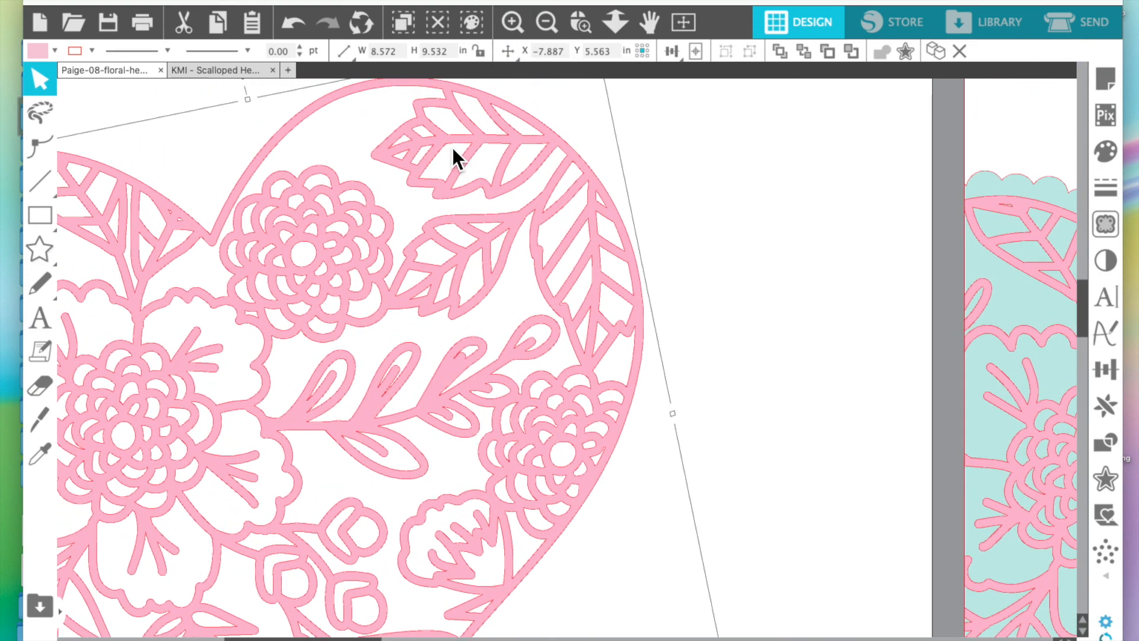
pyautogui.click(40, 419)
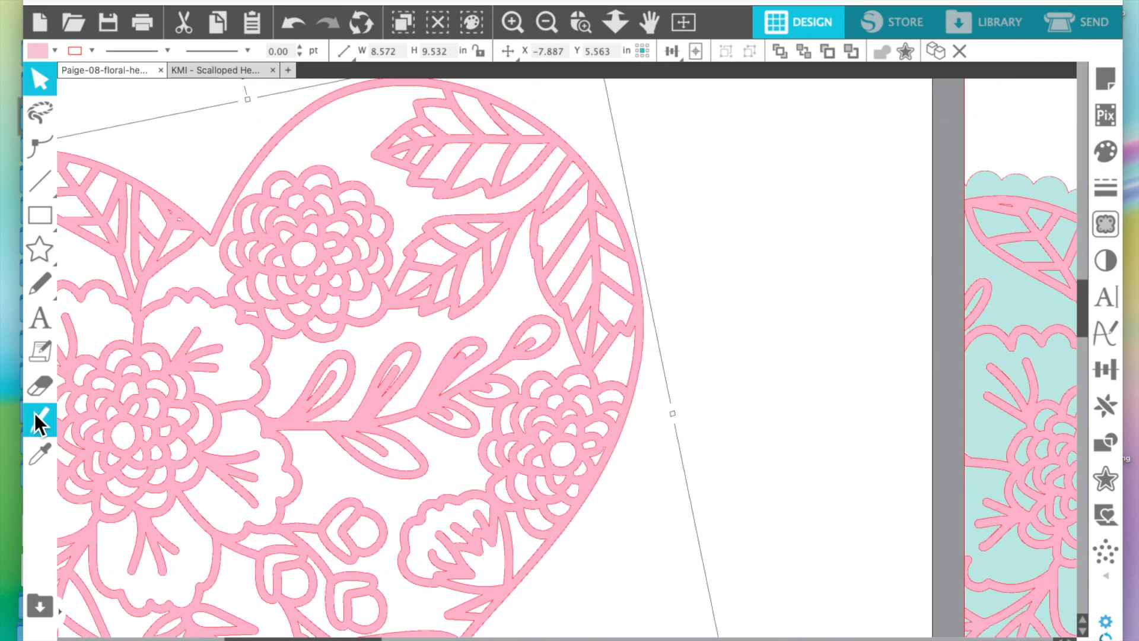
pyautogui.moveTo(389, 279); pyautogui.dragTo(390, 315)
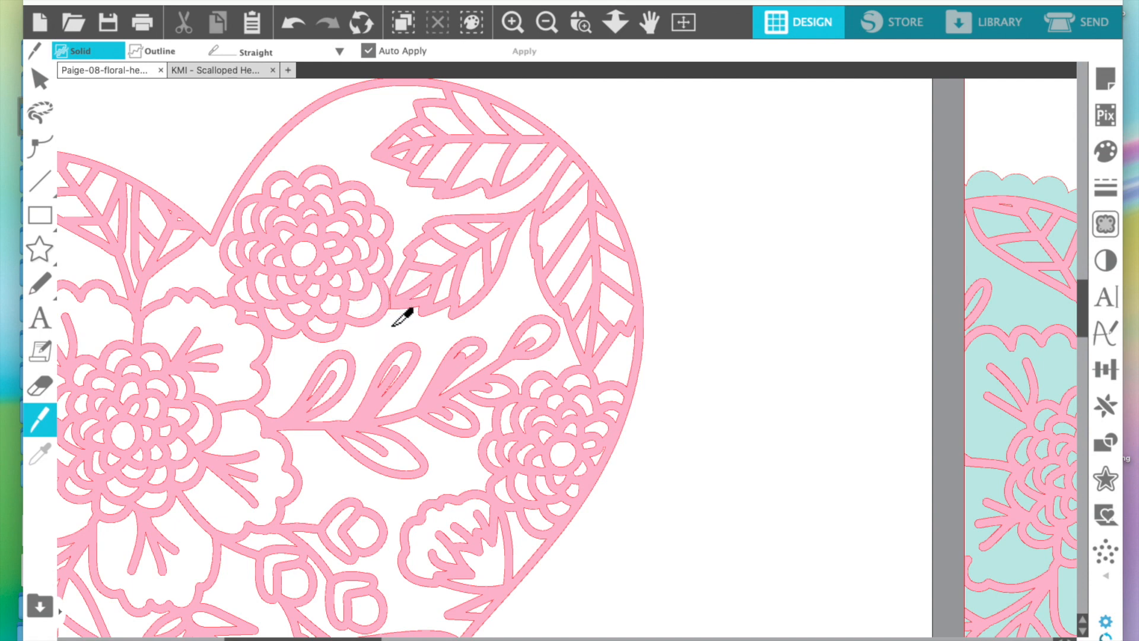
pyautogui.moveTo(258, 316); pyautogui.dragTo(279, 343)
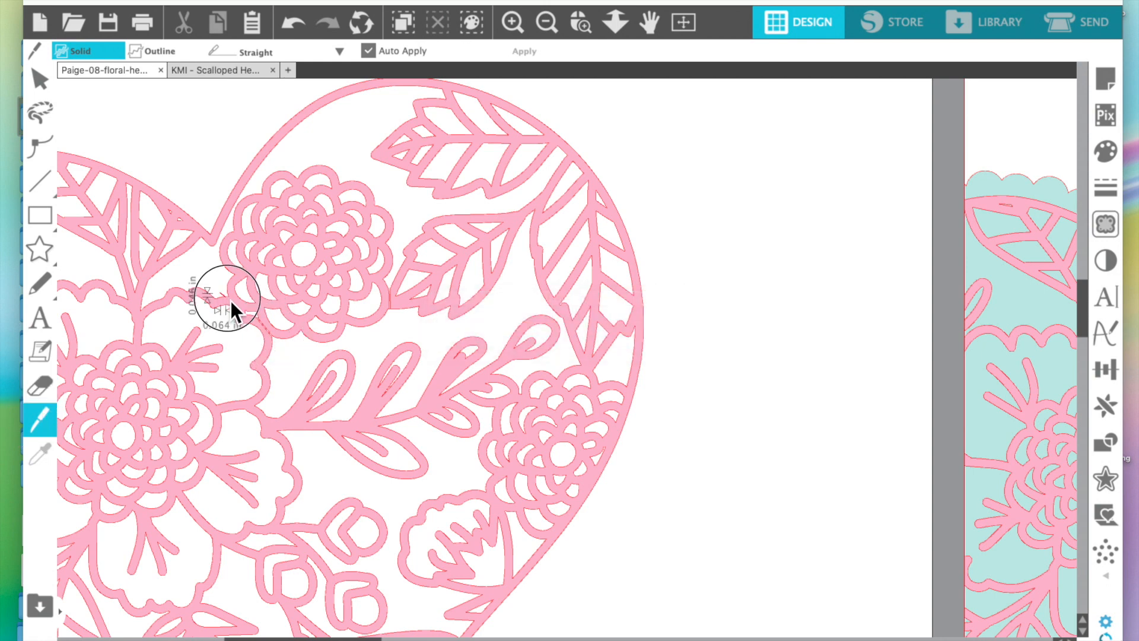
pyautogui.moveTo(250, 315); pyautogui.dragTo(275, 336)
pyautogui.click(45, 80)
pyautogui.moveTo(331, 305); pyautogui.dragTo(761, 234)
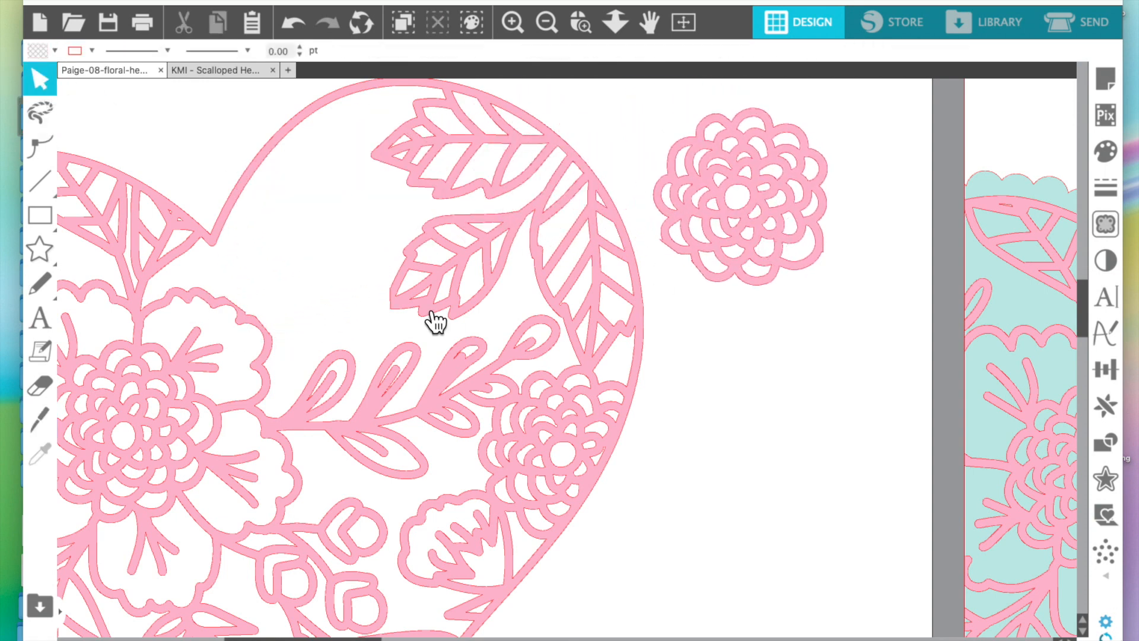
# Step: Cut the middle leaf off the heart's outline at its stem and move it out below the separated flower
pyautogui.click(39, 419)
pyautogui.moveTo(539, 198); pyautogui.dragTo(516, 243)
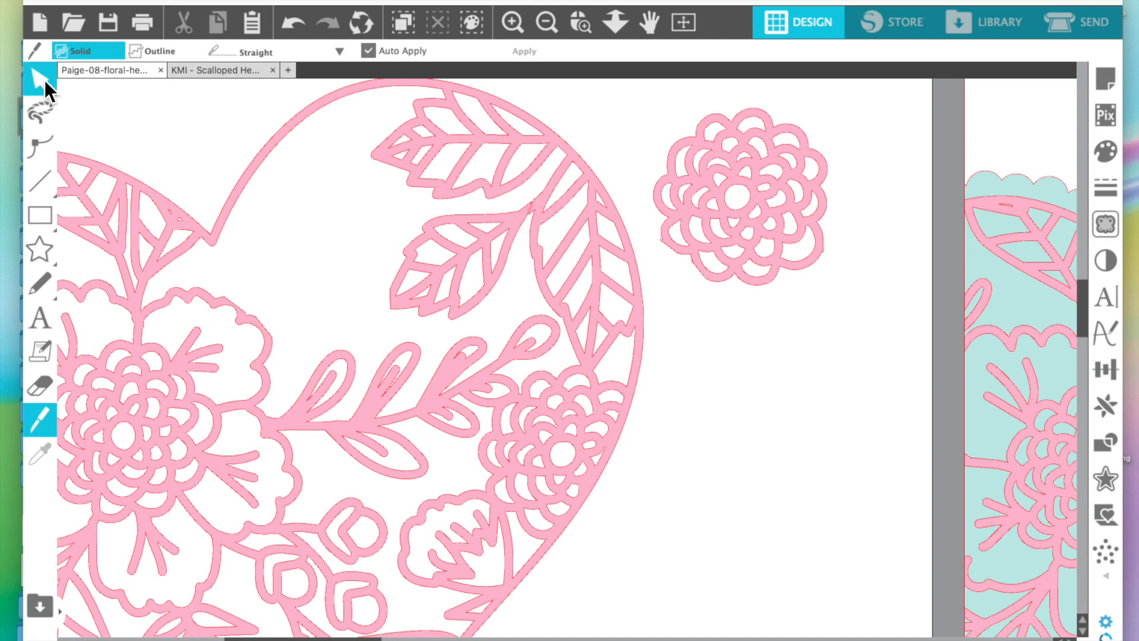
pyautogui.click(49, 83)
pyautogui.moveTo(494, 292); pyautogui.dragTo(804, 386)
# Step: Delete the rest of the copied pink heart, keeping only the separated flower and leaf
pyautogui.hscroll(-4, 667, 118)
pyautogui.scroll(-2, 667, 119)
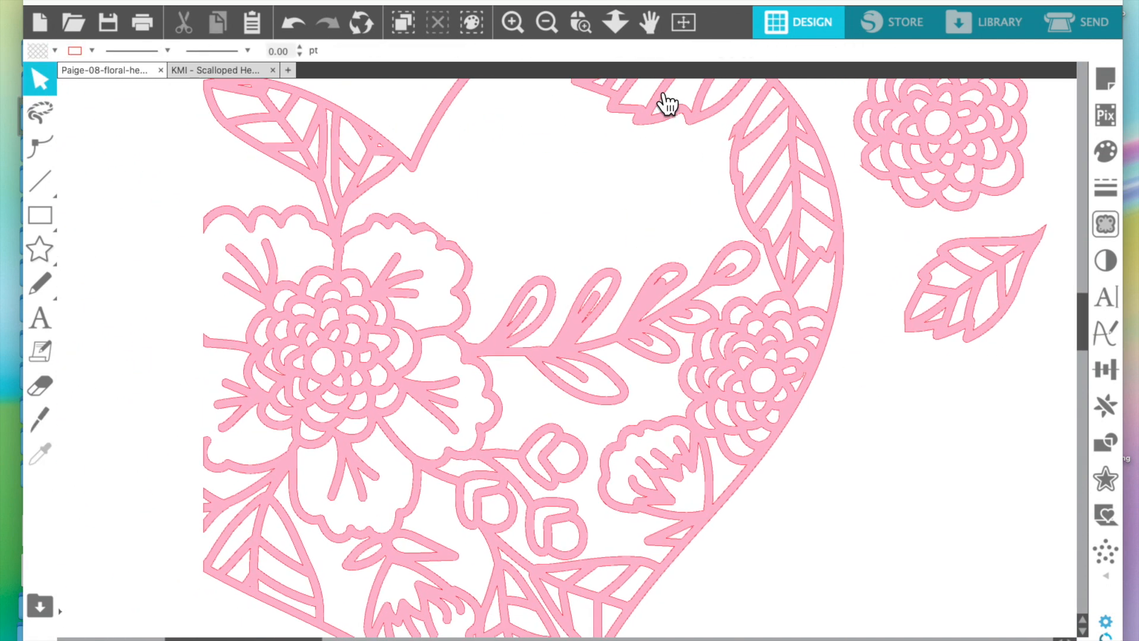
pyautogui.click(546, 23)
pyautogui.moveTo(263, 146); pyautogui.dragTo(645, 492)
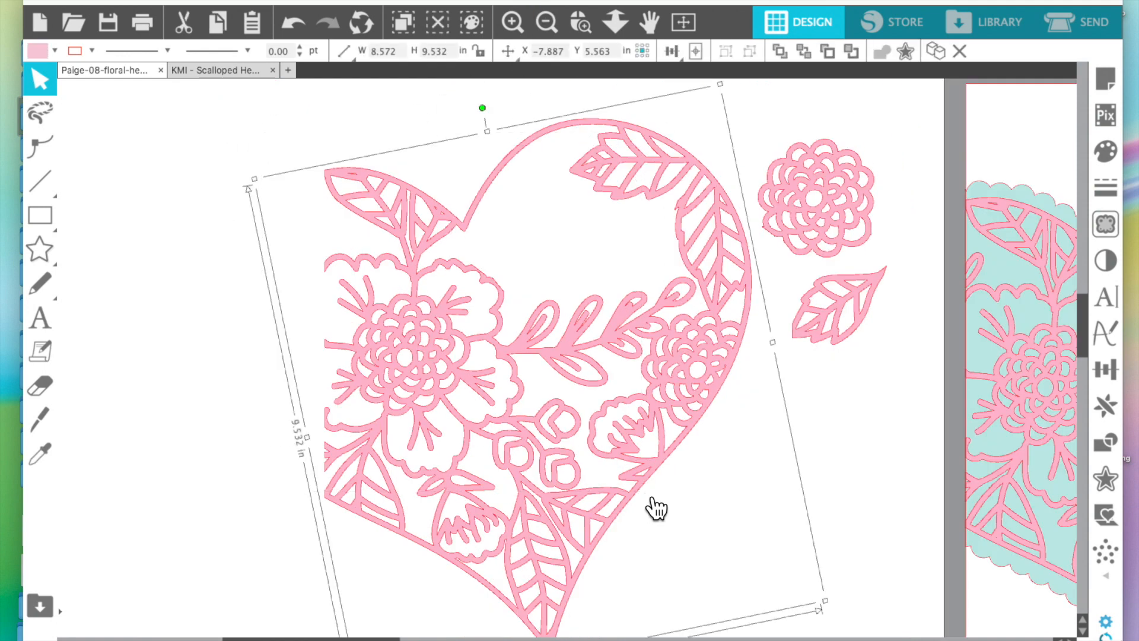
pyautogui.press('Delete')
# Step: Move the flower and the leaf closer together in the empty area beside the mat
pyautogui.moveTo(833, 262); pyautogui.dragTo(596, 407)
pyautogui.click(697, 418)
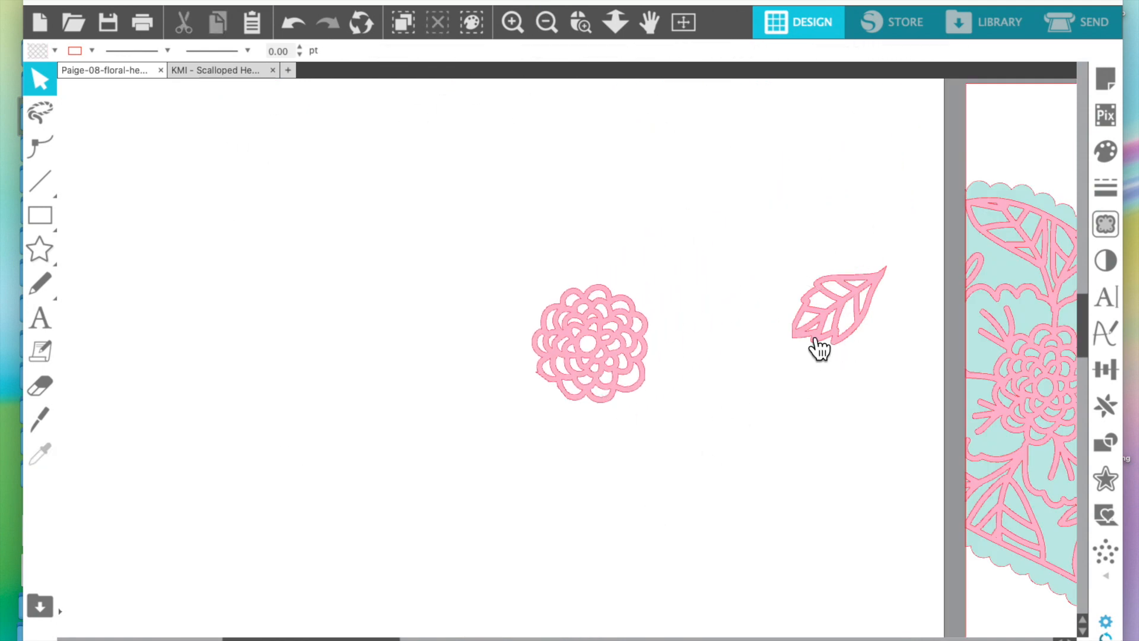
pyautogui.moveTo(811, 354); pyautogui.dragTo(644, 461)
pyautogui.click(561, 290)
# Step: Edit the flower's points and remove the sharp spur left by the cut on its lower-left petal
pyautogui.click(511, 23)
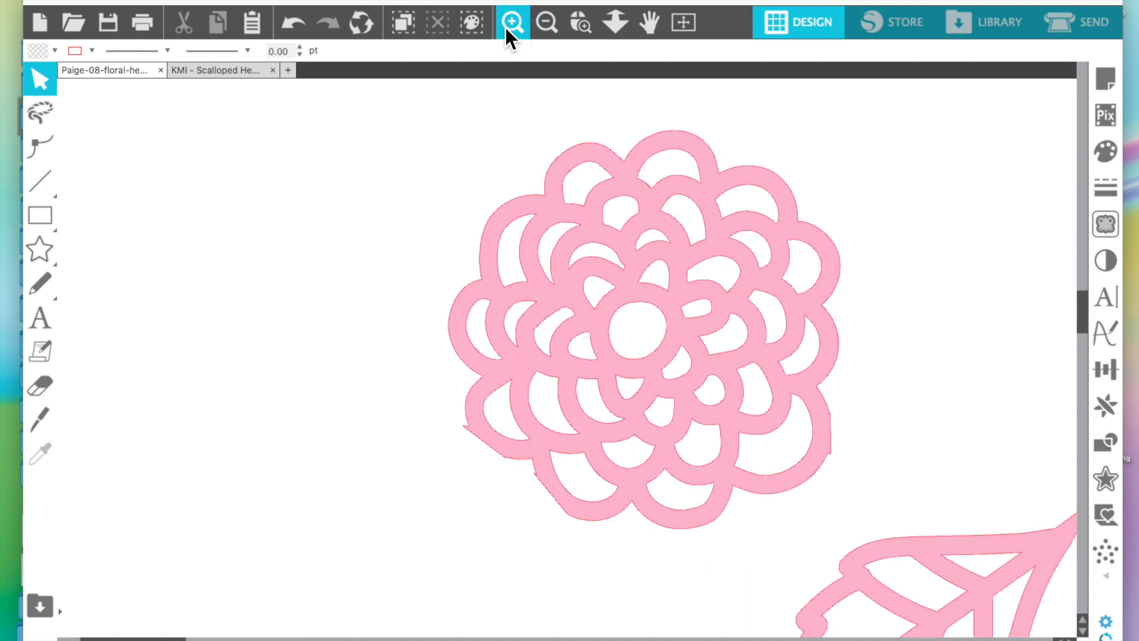
pyautogui.scroll(5, 590, 300)
pyautogui.scroll(-3, 597, 301)
pyautogui.hscroll(-2, 522, 362)
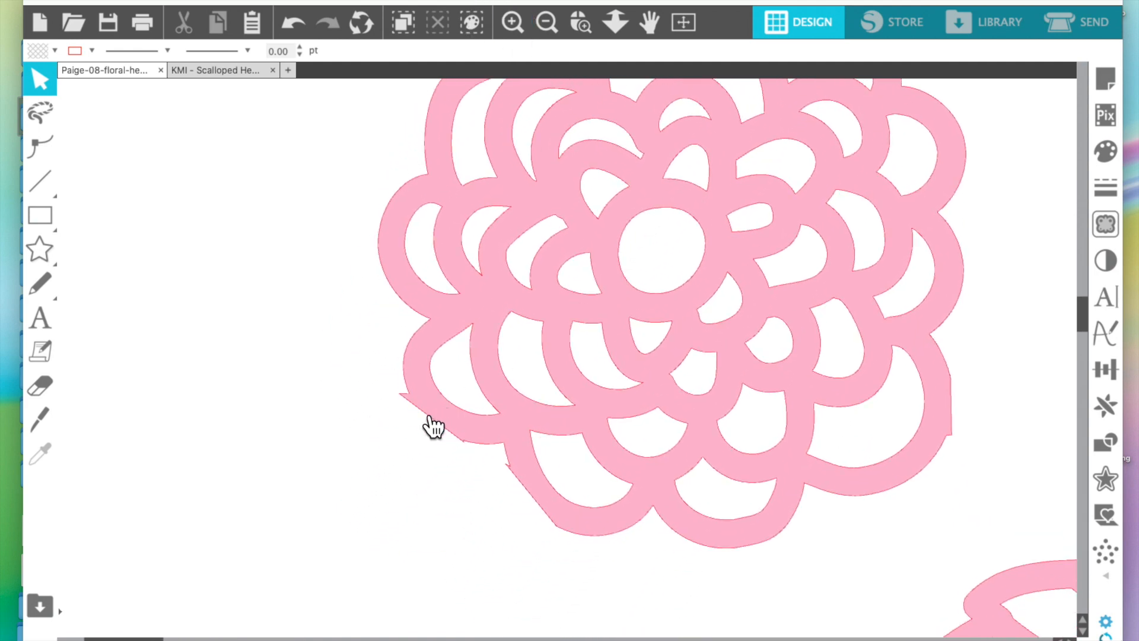
pyautogui.doubleClick(484, 456)
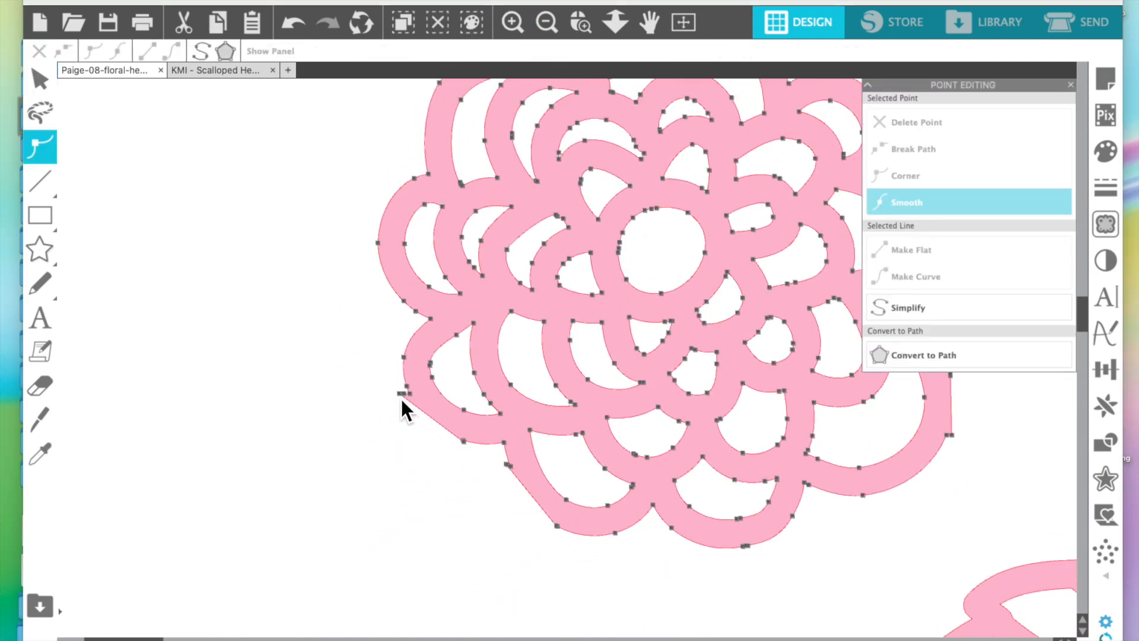
pyautogui.click(402, 393)
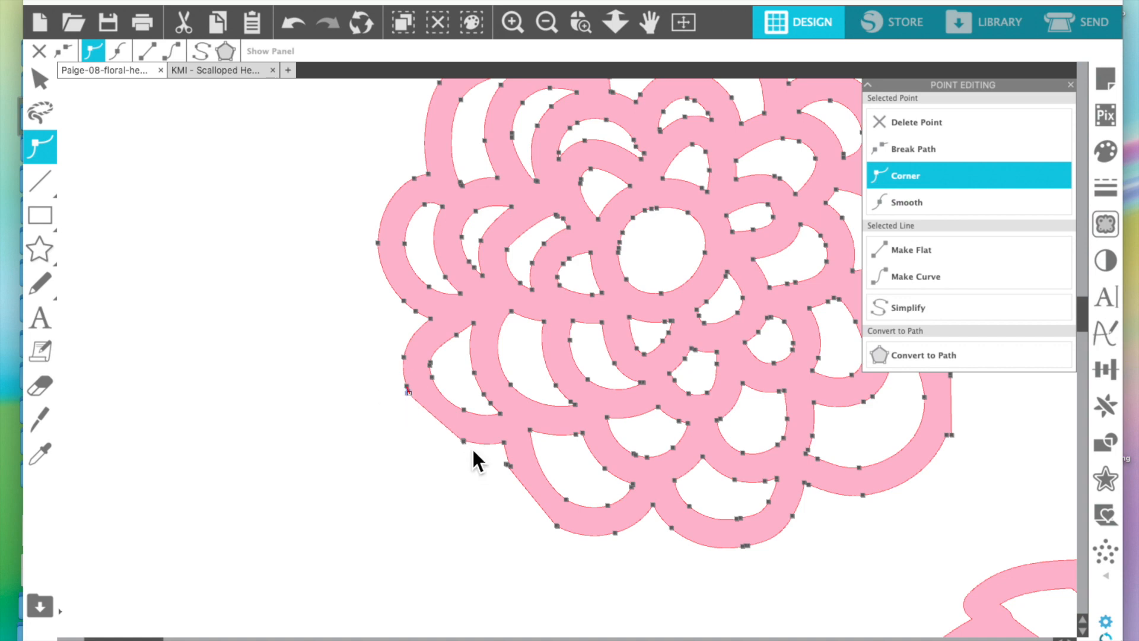
pyautogui.click(402, 482)
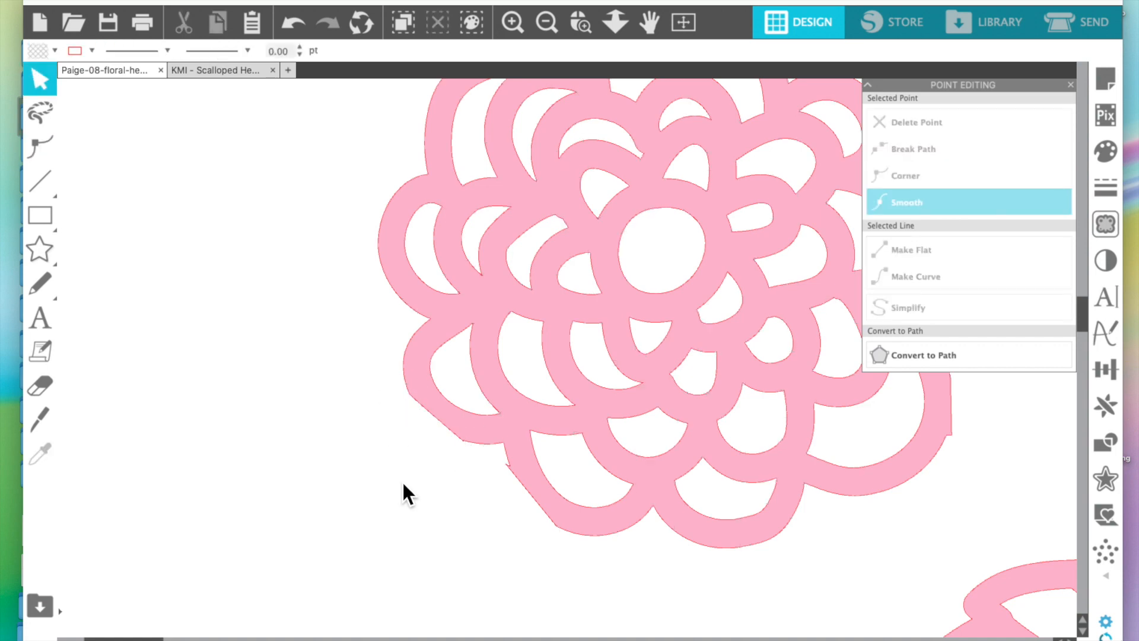
# Step: Add points along the lower-left petal's straight cut edge and pull them outward to round it
pyautogui.doubleClick(437, 419)
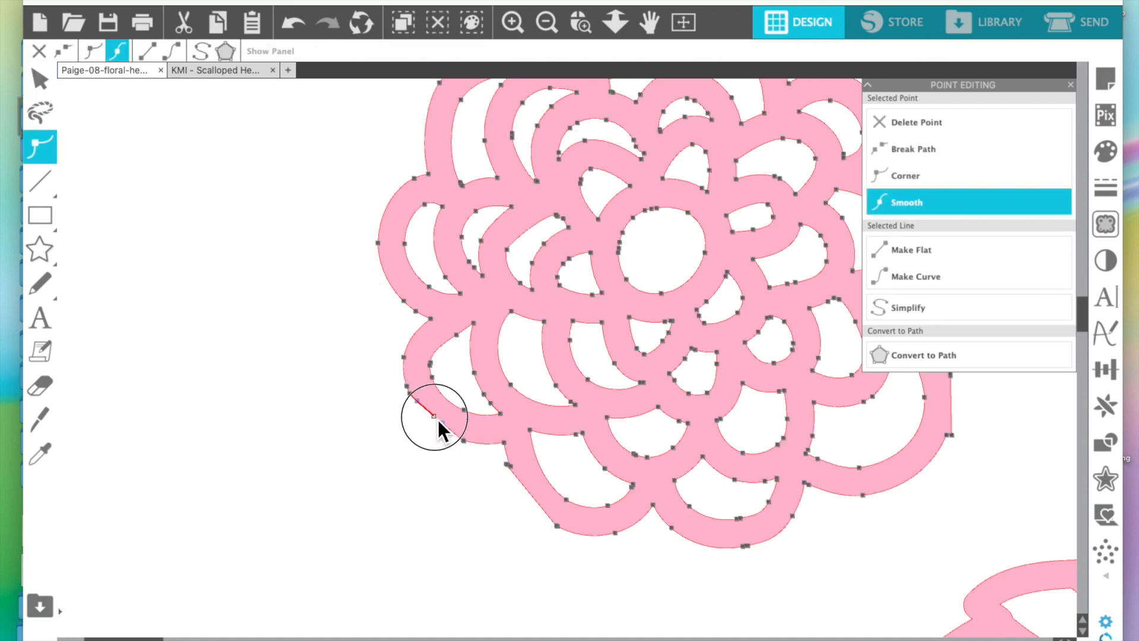
pyautogui.click(431, 467)
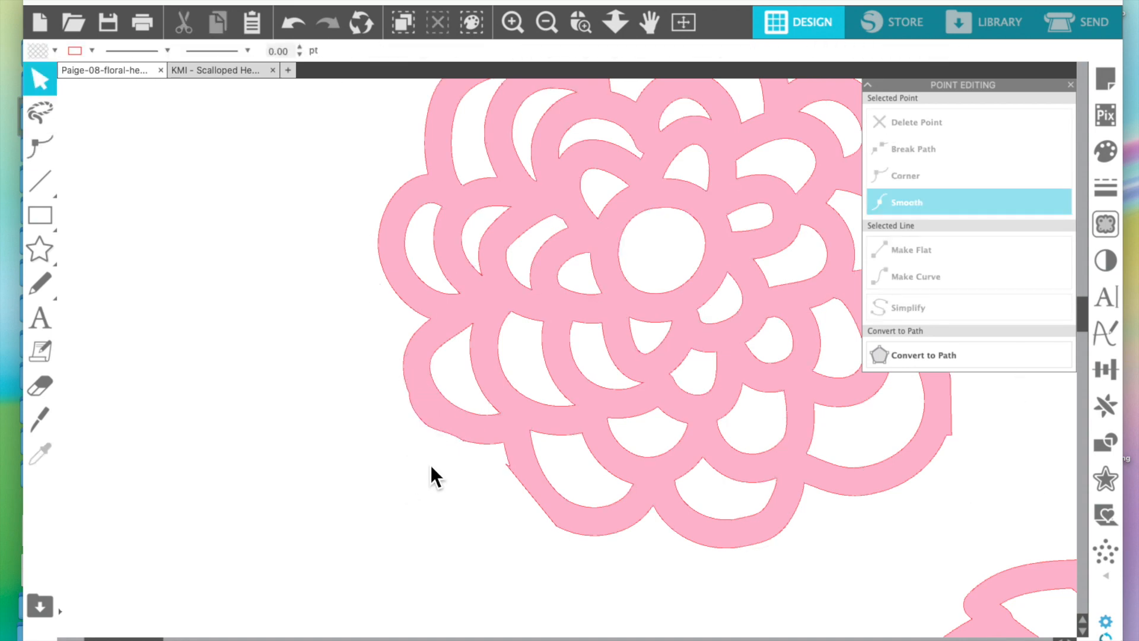
pyautogui.doubleClick(458, 441)
pyautogui.click(446, 437)
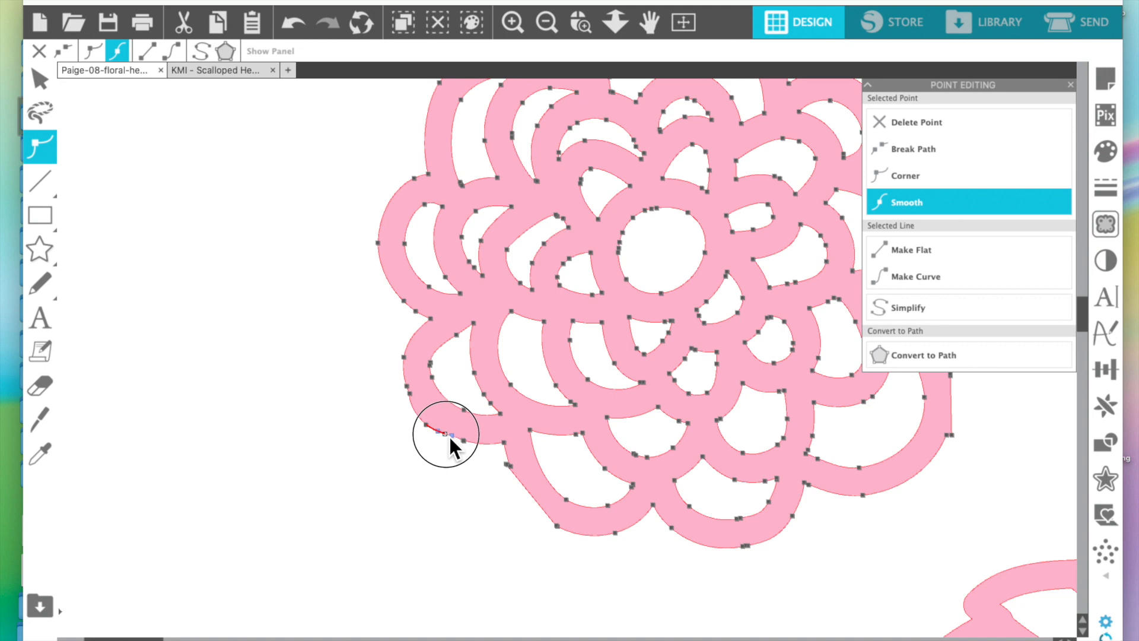
pyautogui.click(380, 505)
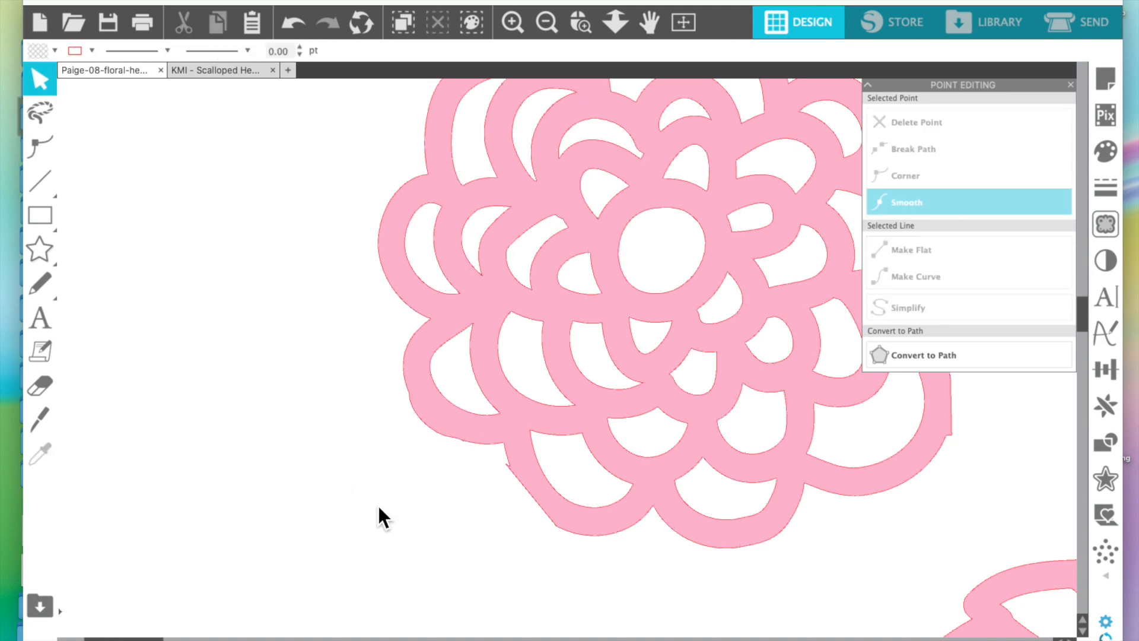
# Step: Remove the spur on the adjacent bottom petal and round its straight cut edge with added points
pyautogui.doubleClick(527, 488)
pyautogui.click(507, 466)
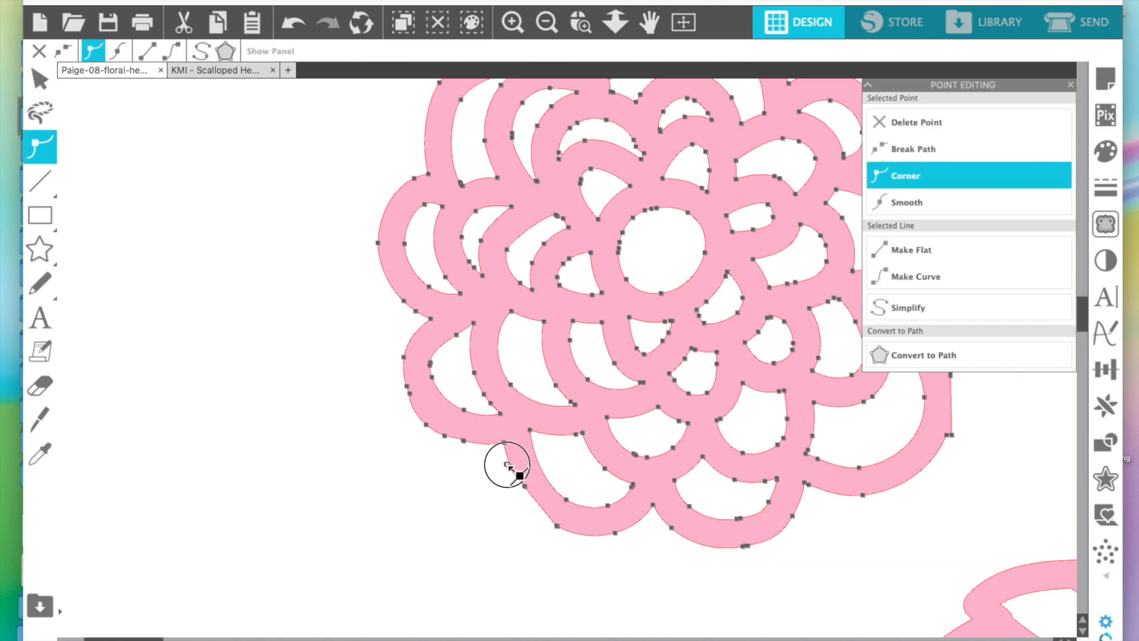
pyautogui.click(508, 466)
pyautogui.click(486, 532)
pyautogui.doubleClick(533, 511)
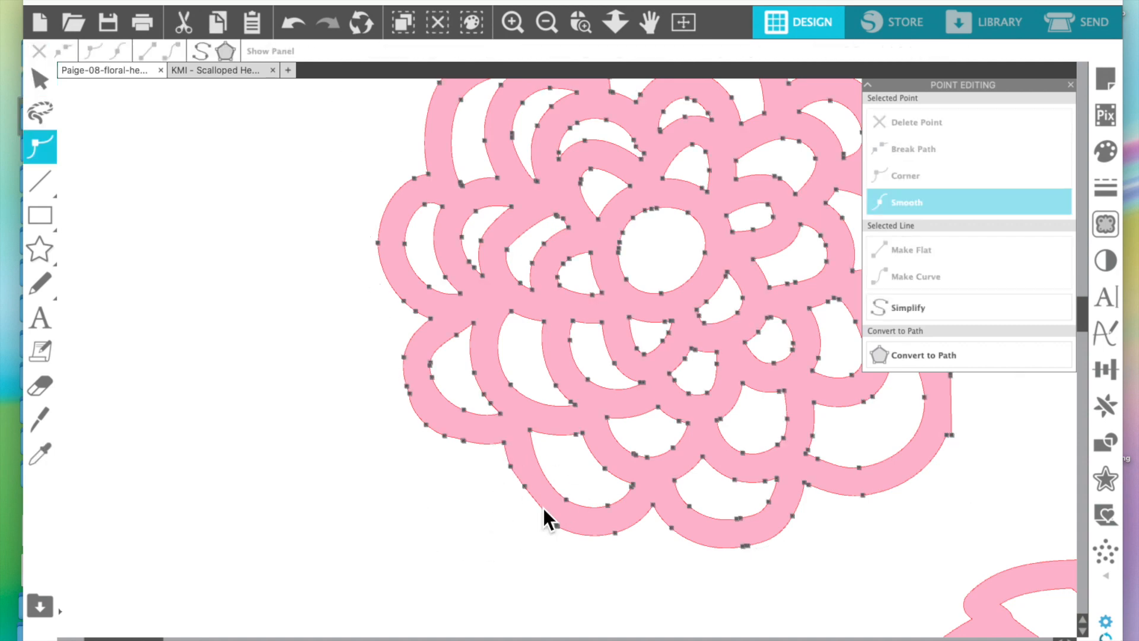
pyautogui.click(535, 500)
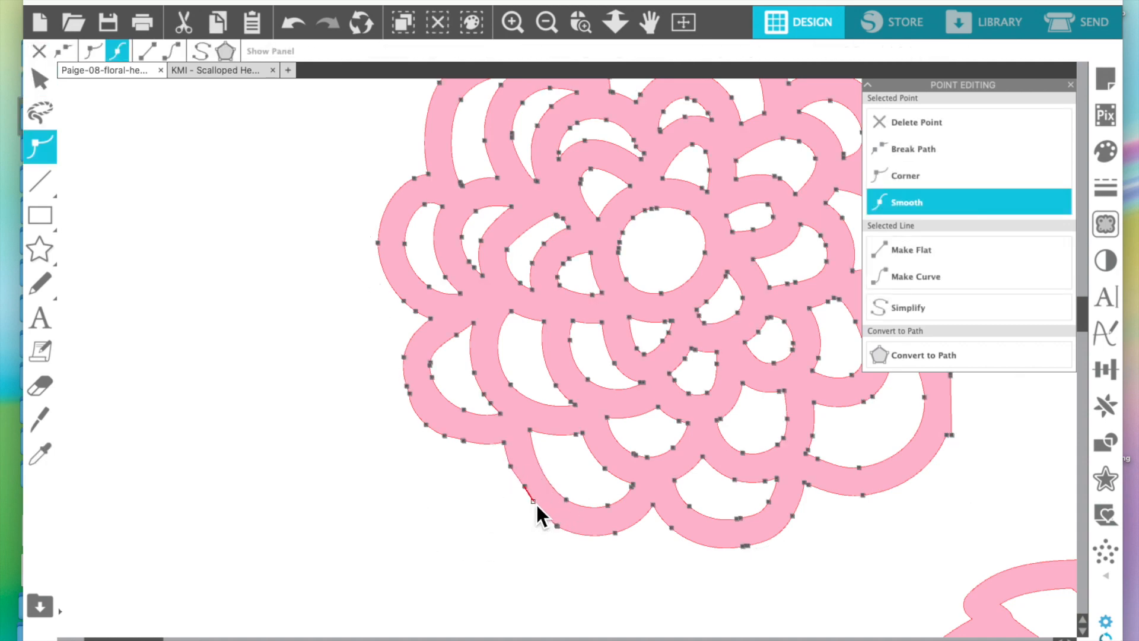
pyautogui.click(527, 489)
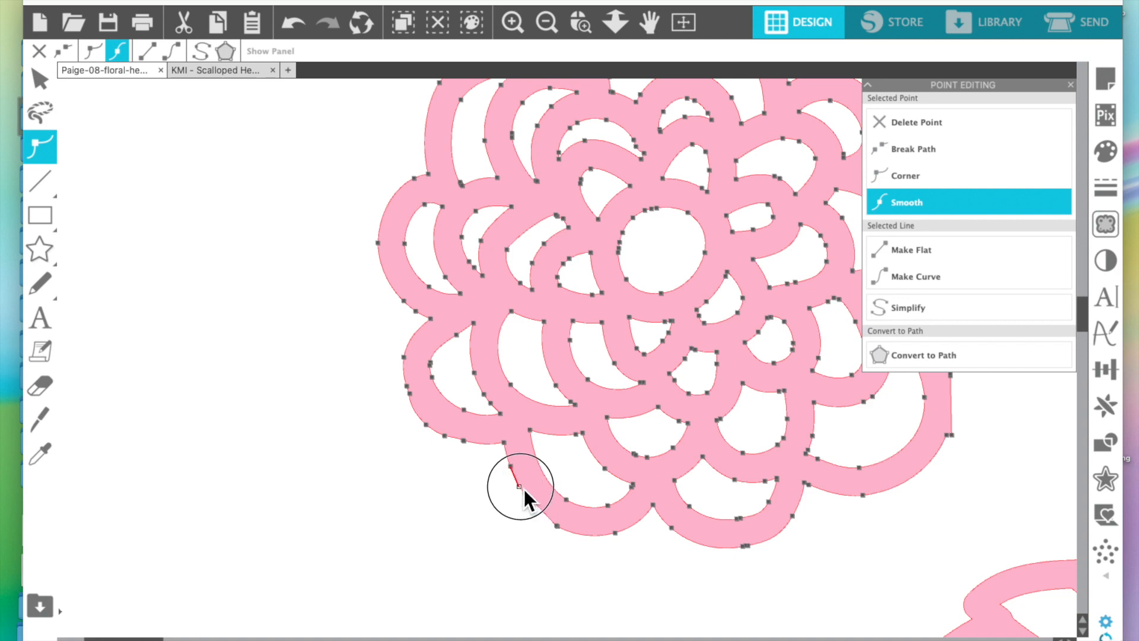
pyautogui.click(536, 505)
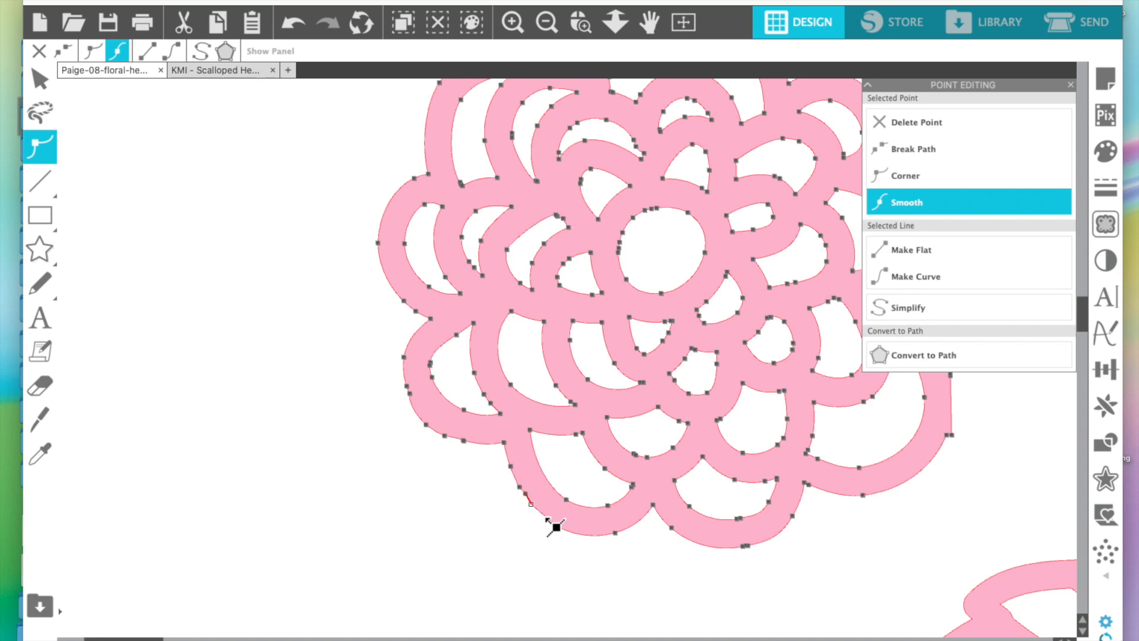
pyautogui.click(524, 562)
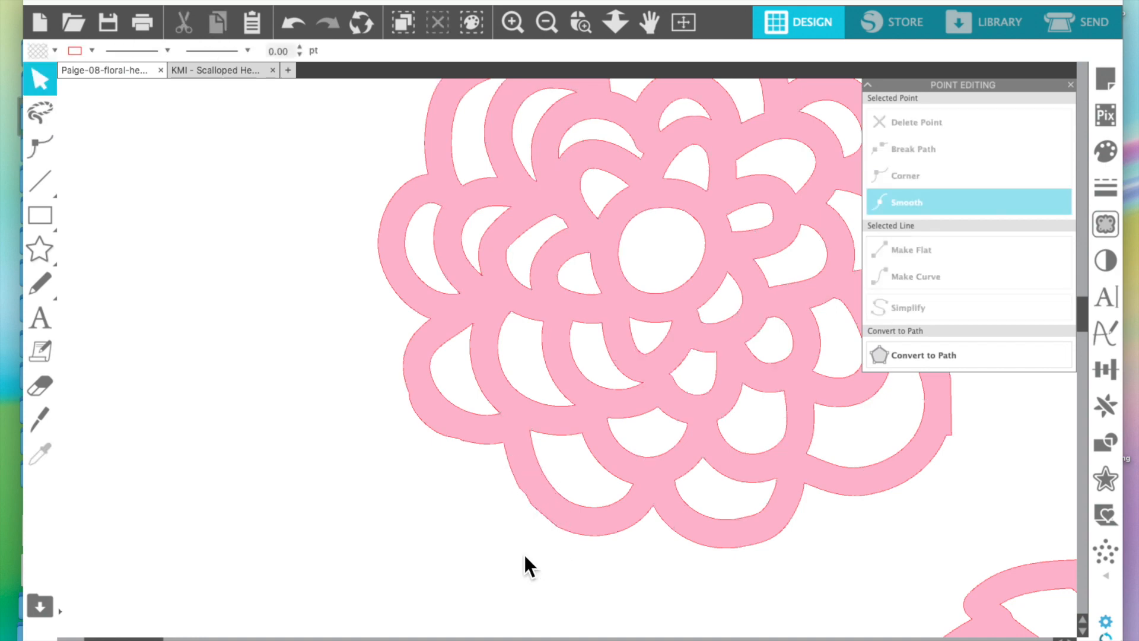
# Step: Smooth the lower-left petal's outline by adjusting its bottom points and deleting the extra points on its left side
pyautogui.click(514, 24)
pyautogui.doubleClick(338, 560)
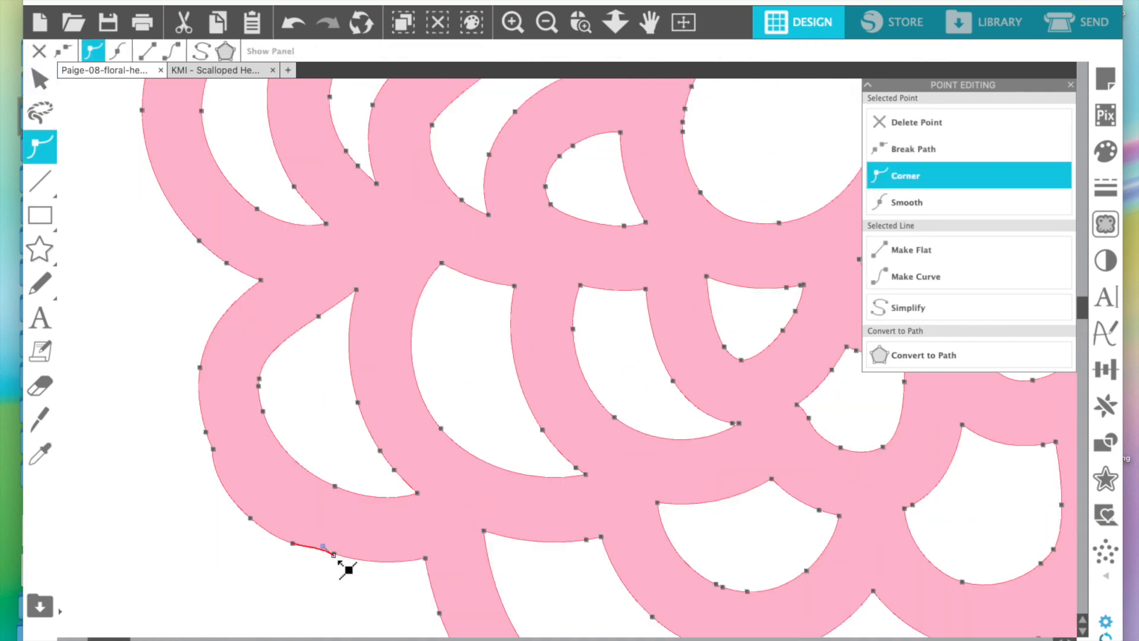
pyautogui.click(337, 559)
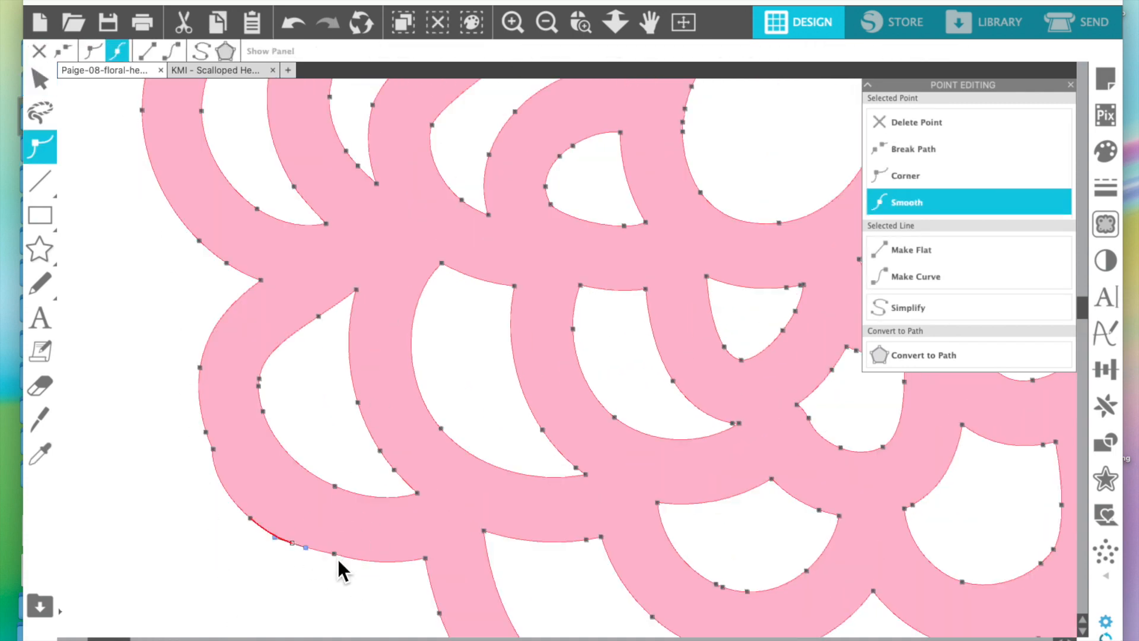
pyautogui.click(214, 449)
pyautogui.moveTo(213, 449); pyautogui.dragTo(212, 452)
pyautogui.click(180, 489)
pyautogui.doubleClick(218, 452)
pyautogui.click(218, 452)
pyautogui.press('Delete')
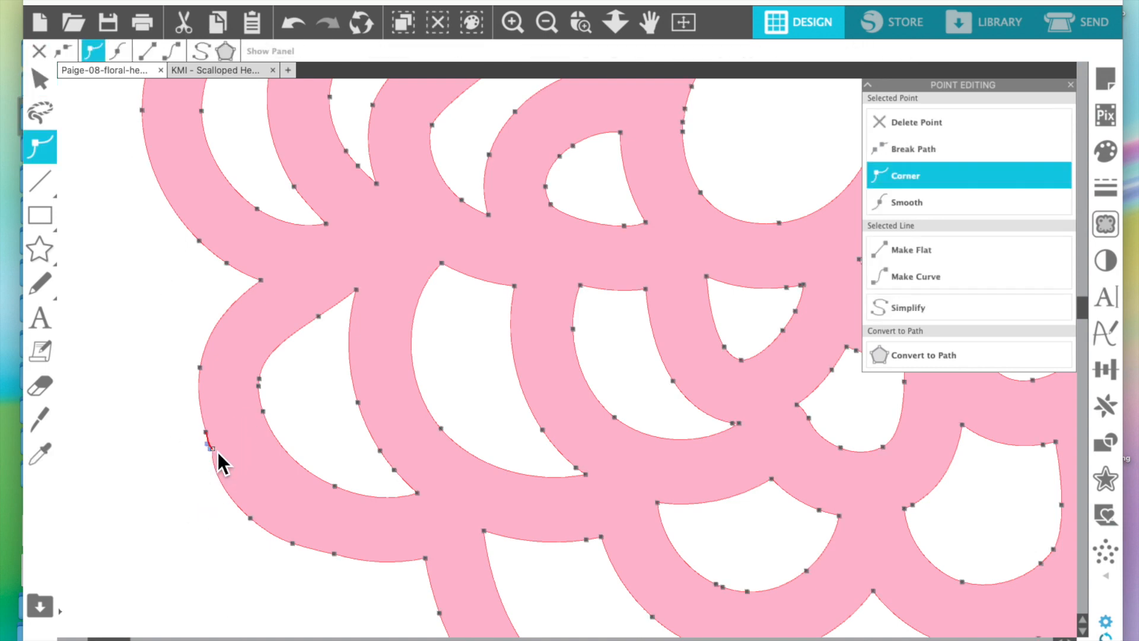
pyautogui.click(163, 503)
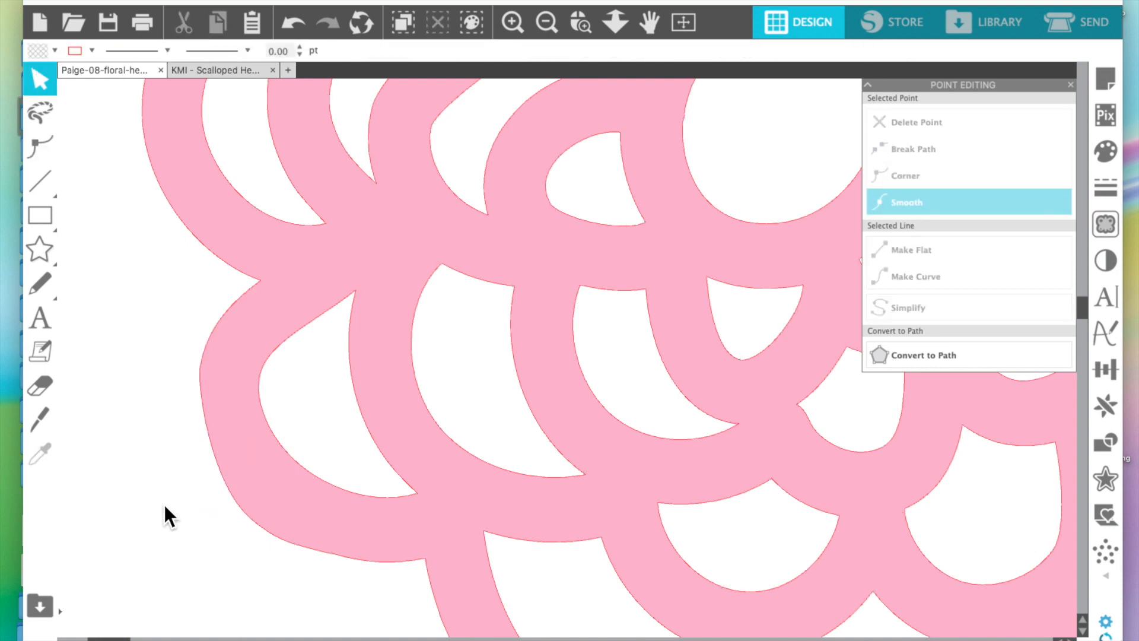
# Step: Reshape the adjacent bottom petal's outer edge by repositioning its points to follow the petal's curve
pyautogui.scroll(-5, 232, 539)
pyautogui.doubleClick(488, 518)
pyautogui.click(479, 500)
pyautogui.moveTo(480, 500); pyautogui.dragTo(459, 495)
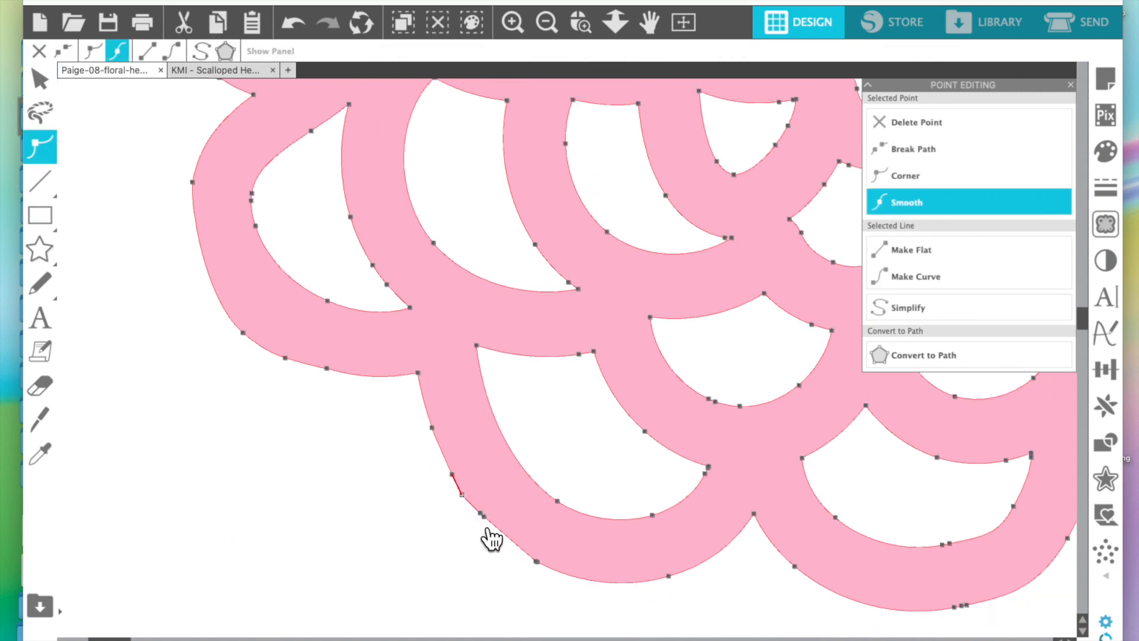
pyautogui.press('Delete')
pyautogui.press('Delete')
pyautogui.click(506, 535)
pyautogui.moveTo(505, 536); pyautogui.dragTo(517, 552)
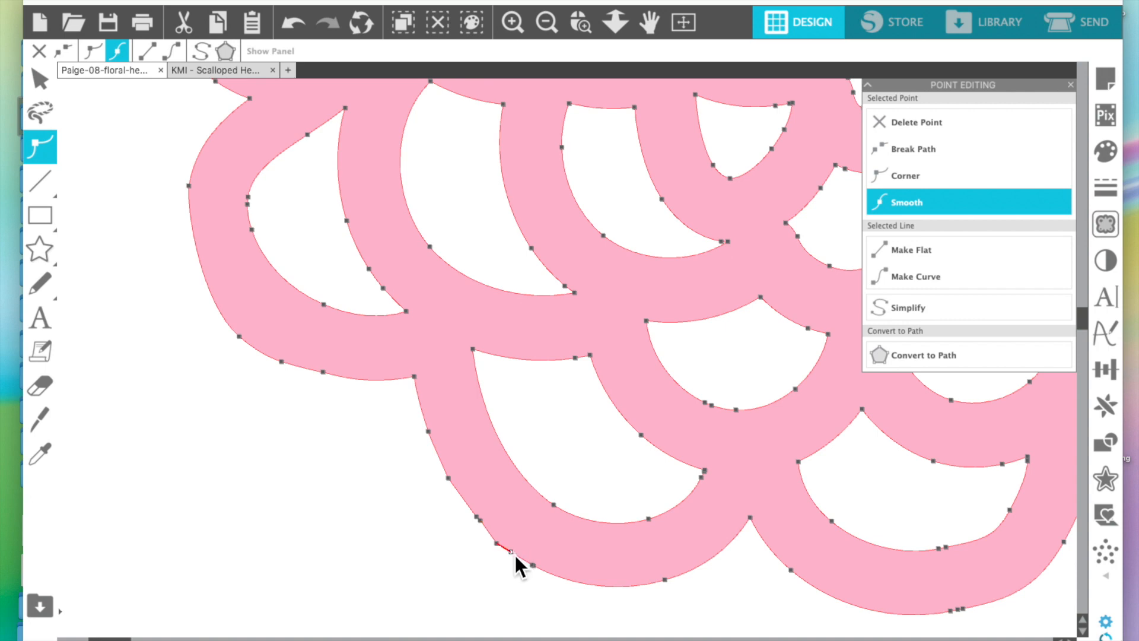
pyautogui.click(476, 573)
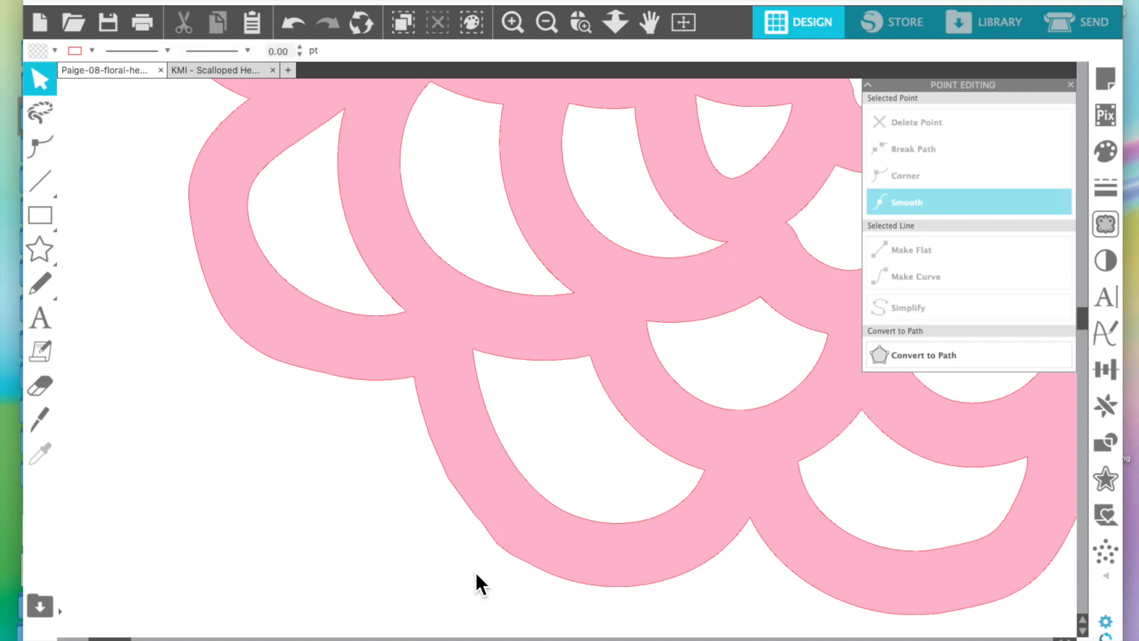
# Step: Delete the surplus points along the bottom petal's outer edge to even out its curve
pyautogui.click(496, 539)
pyautogui.doubleClick(497, 541)
pyautogui.press('Delete')
pyautogui.click(481, 522)
pyautogui.press('Delete')
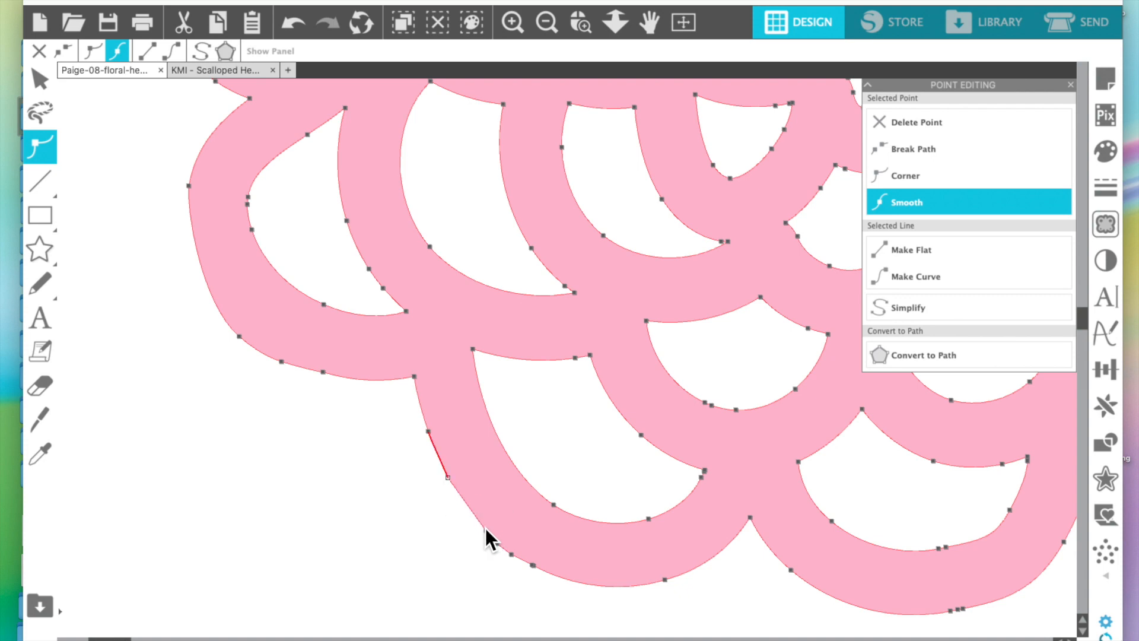
pyautogui.click(491, 581)
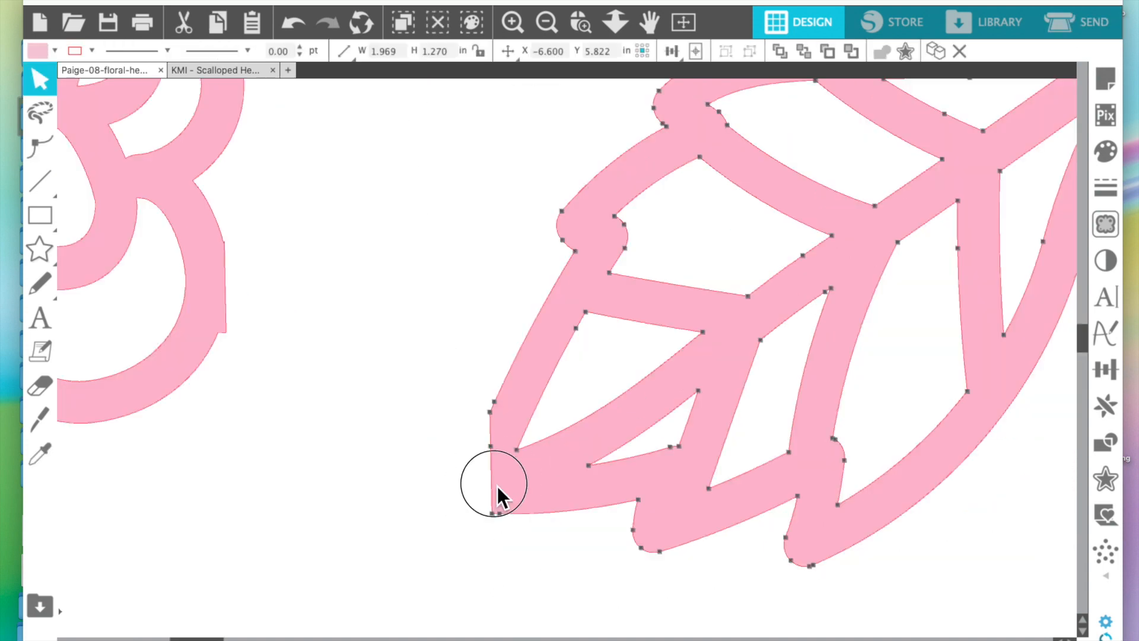
# Step: Pull the separated leaf's lower-left corner point outward and delete the extra points above it
pyautogui.doubleClick(497, 486)
pyautogui.click(474, 424)
pyautogui.moveTo(440, 461); pyautogui.dragTo(476, 507)
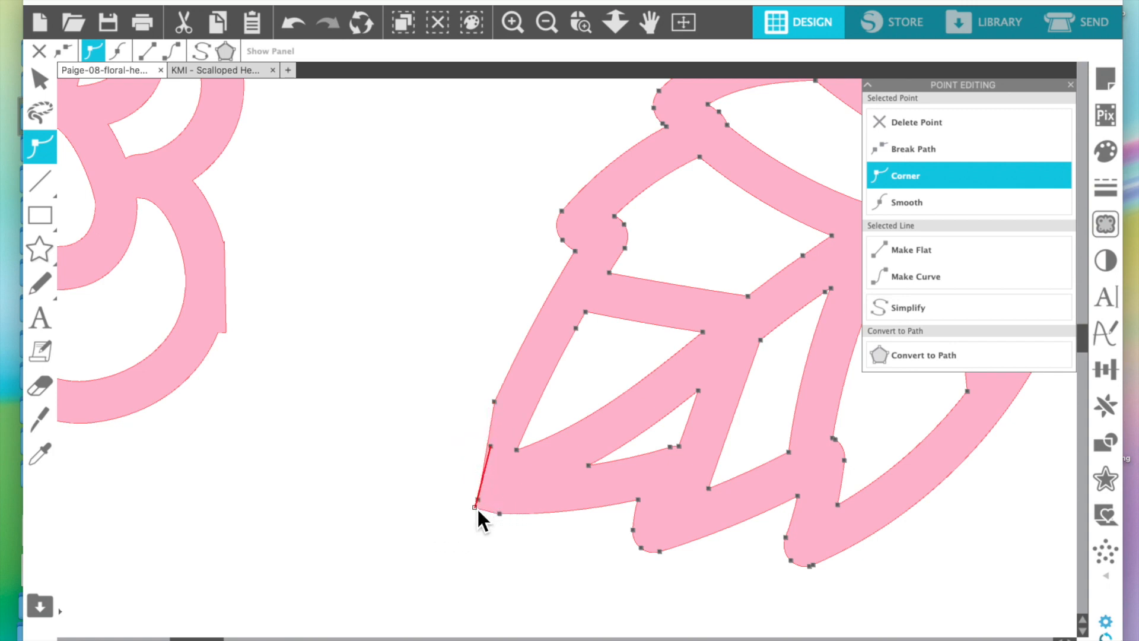
pyautogui.click(491, 448)
pyautogui.press('Delete')
# Step: Reposition and add points along the leaf's lower-left edge to push its outline outward near the corner
pyautogui.doubleClick(487, 457)
pyautogui.doubleClick(489, 459)
pyautogui.click(488, 458)
pyautogui.moveTo(488, 458); pyautogui.dragTo(477, 458)
pyautogui.click(477, 479)
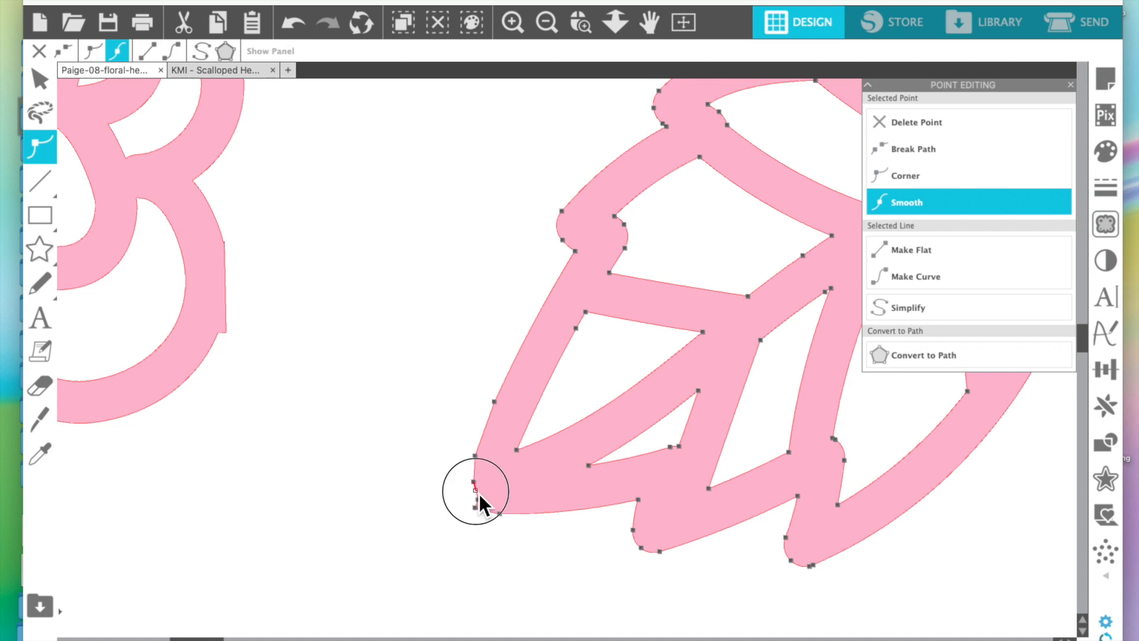
pyautogui.click(473, 500)
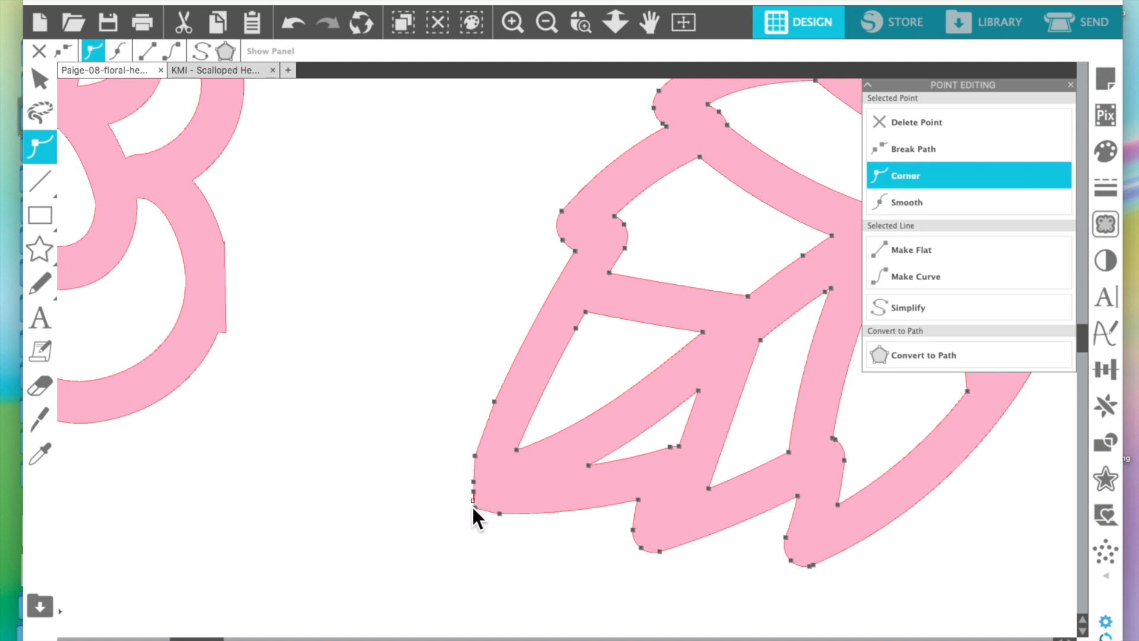
pyautogui.click(472, 506)
pyautogui.doubleClick(474, 508)
# Step: Delete the surplus points along the leaf's left edge and just above its lower-left corner
pyautogui.click(493, 414)
pyautogui.press('Delete')
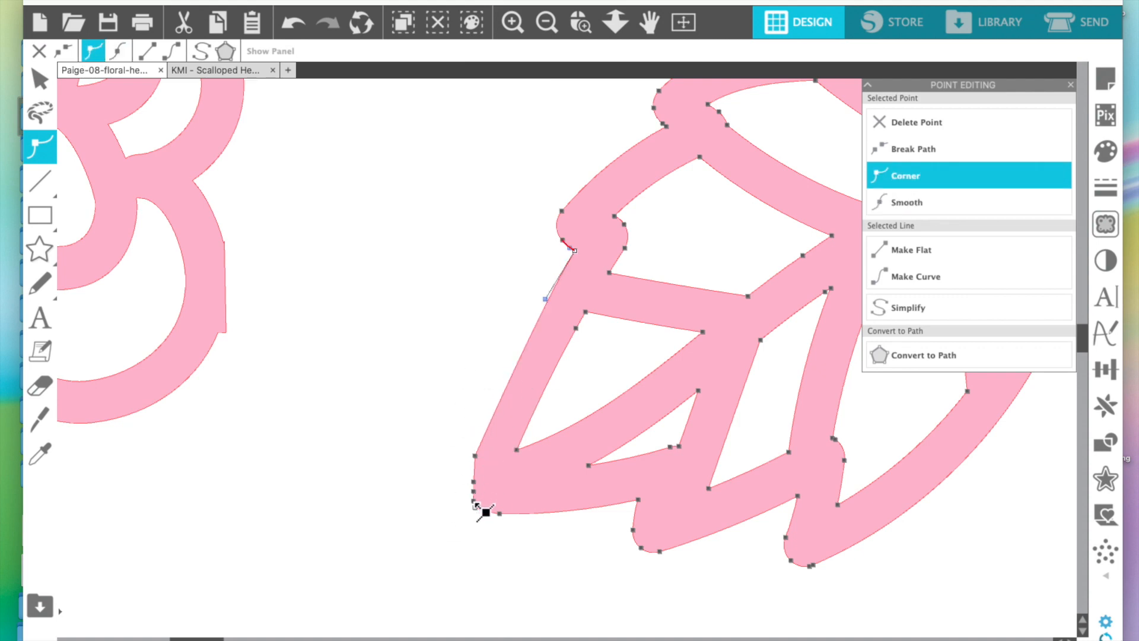
pyautogui.click(475, 503)
pyautogui.press('Delete')
pyautogui.press('Delete')
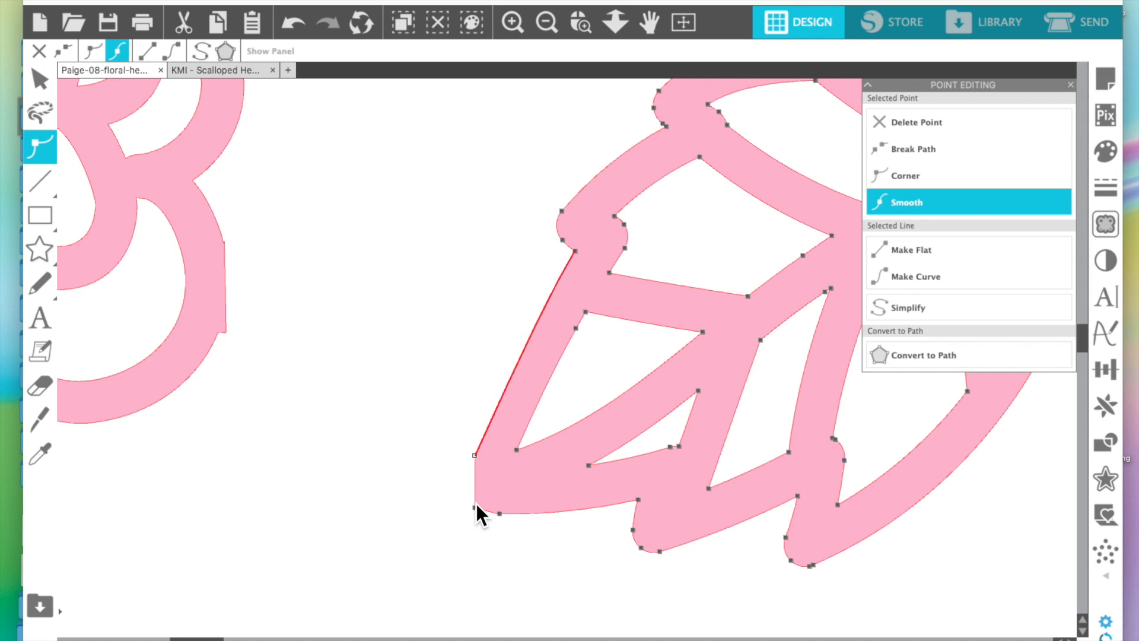
# Step: Adjust the point and curve above the leaf's lower-left corner to round that edge, and finish editing its points
pyautogui.moveTo(498, 453); pyautogui.dragTo(485, 450)
pyautogui.click(436, 483)
pyautogui.doubleClick(480, 487)
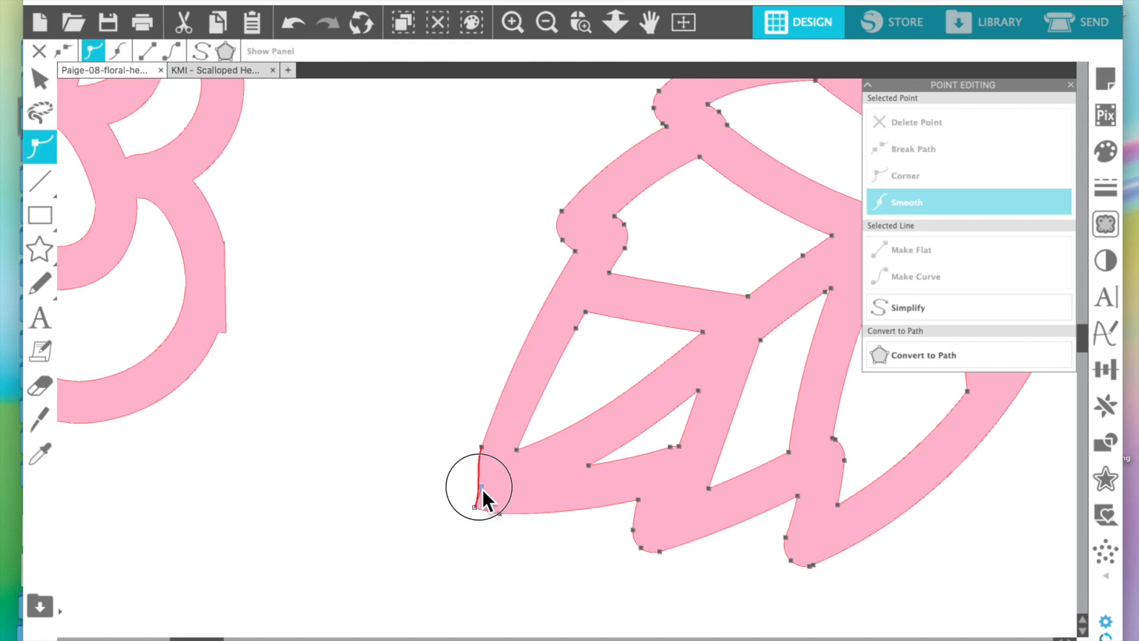
pyautogui.click(422, 538)
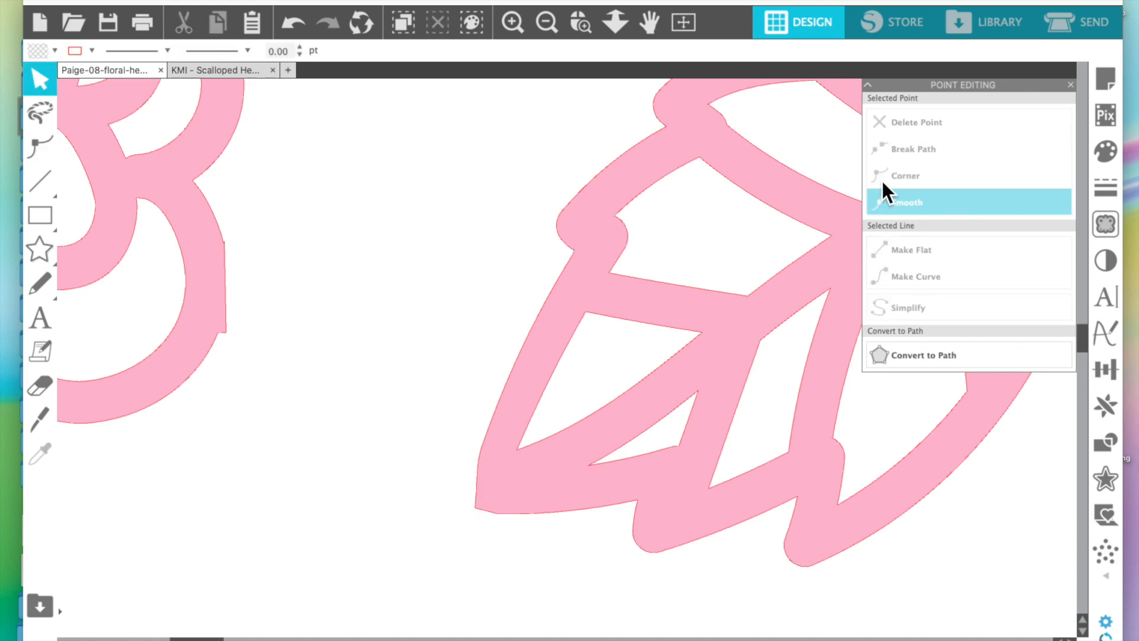
pyautogui.click(1071, 89)
# Step: Shift the flower slightly away from its spot and nudge the corner point on its lower-right petal inward to soften it
pyautogui.click(545, 22)
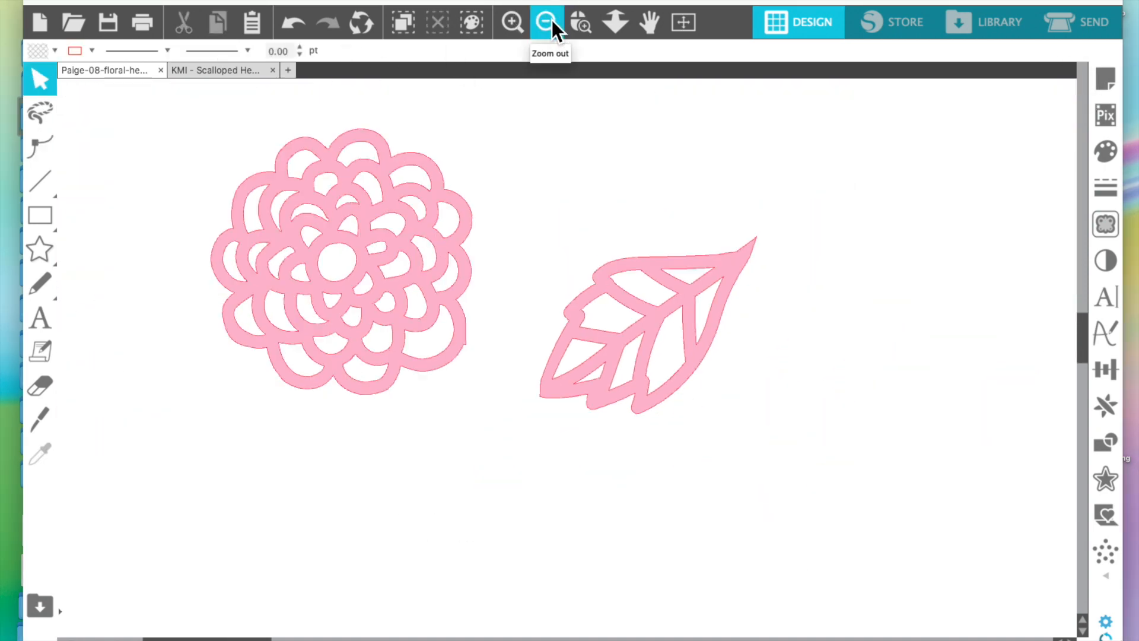
pyautogui.moveTo(463, 325); pyautogui.dragTo(483, 379)
pyautogui.doubleClick(482, 382)
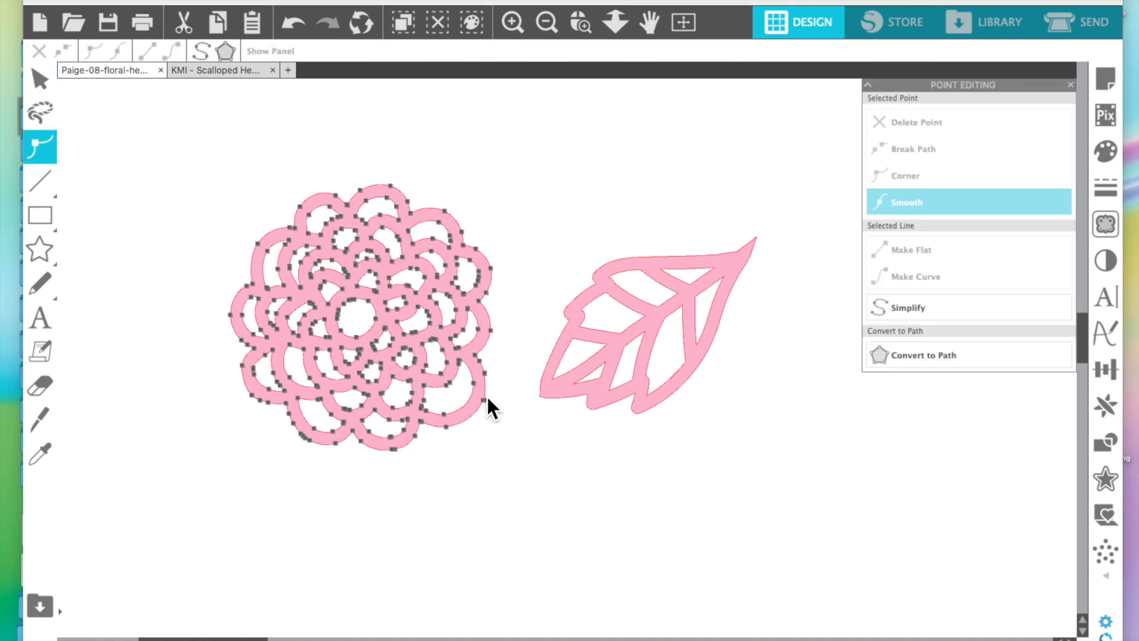
pyautogui.click(500, 418)
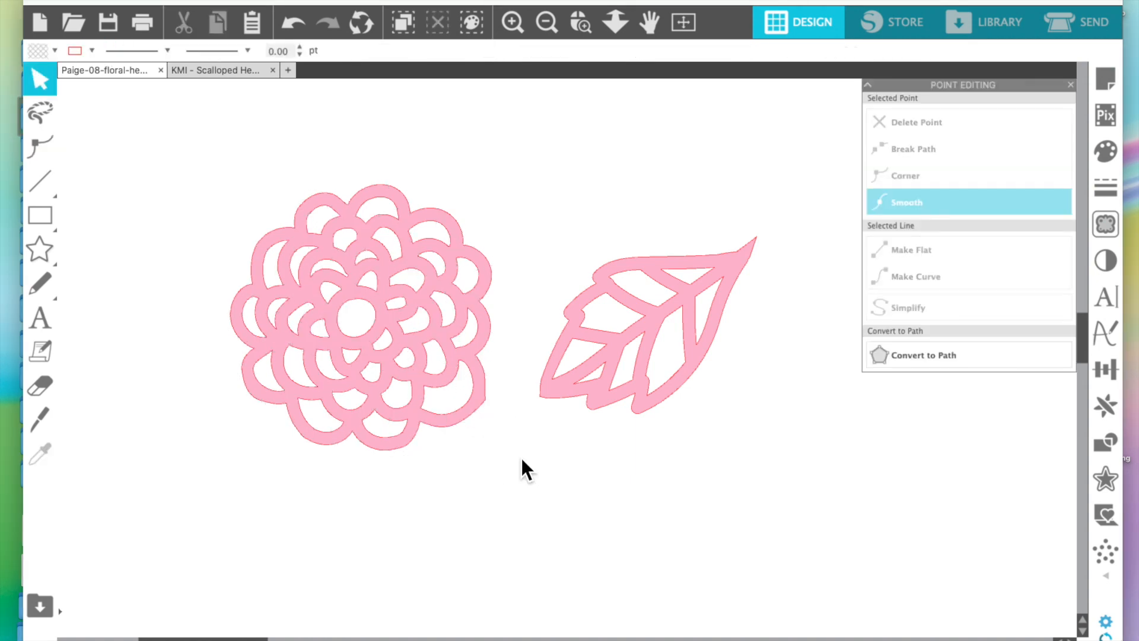
pyautogui.doubleClick(488, 403)
pyautogui.click(485, 400)
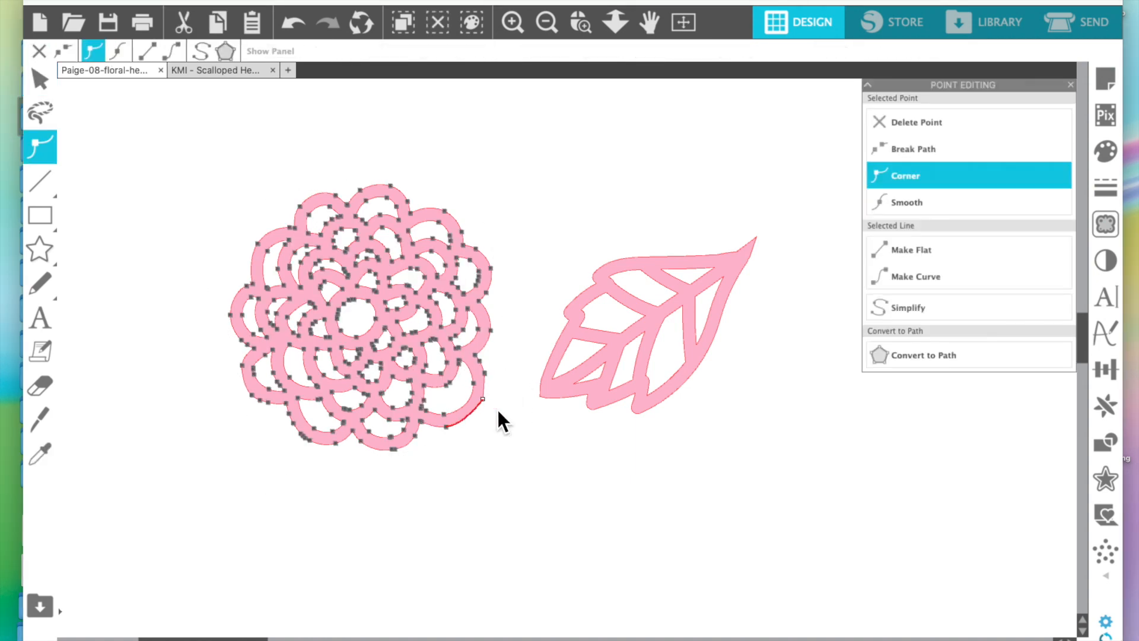
pyautogui.click(520, 448)
pyautogui.click(1071, 85)
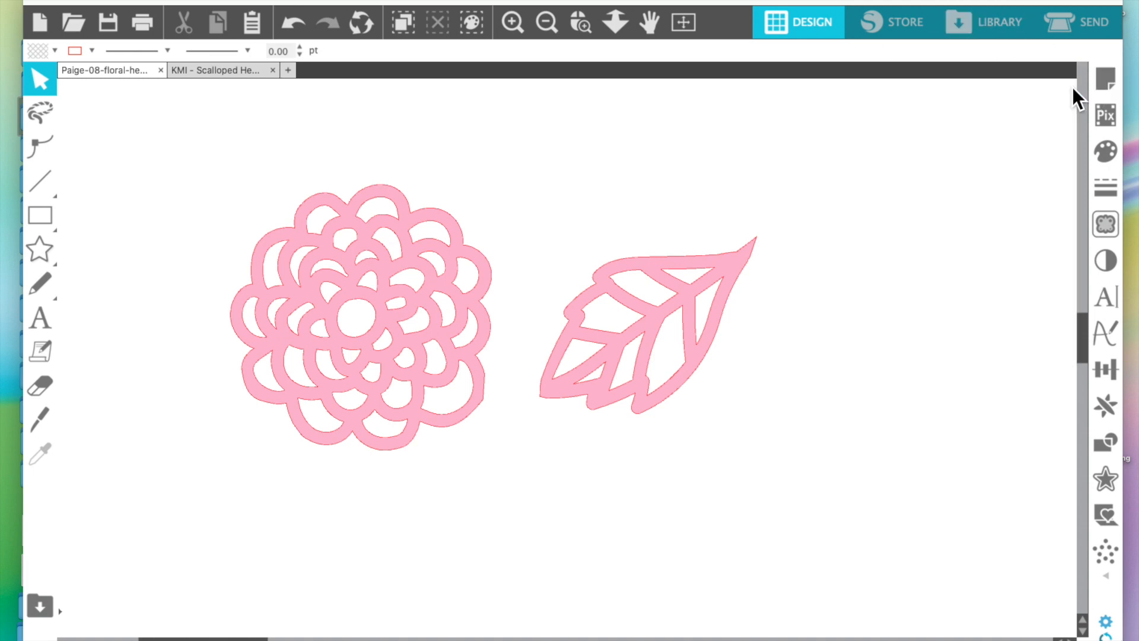
# Step: Select the flower and leaf together and move them closer to the cutting mat
pyautogui.moveTo(207, 172); pyautogui.dragTo(977, 420)
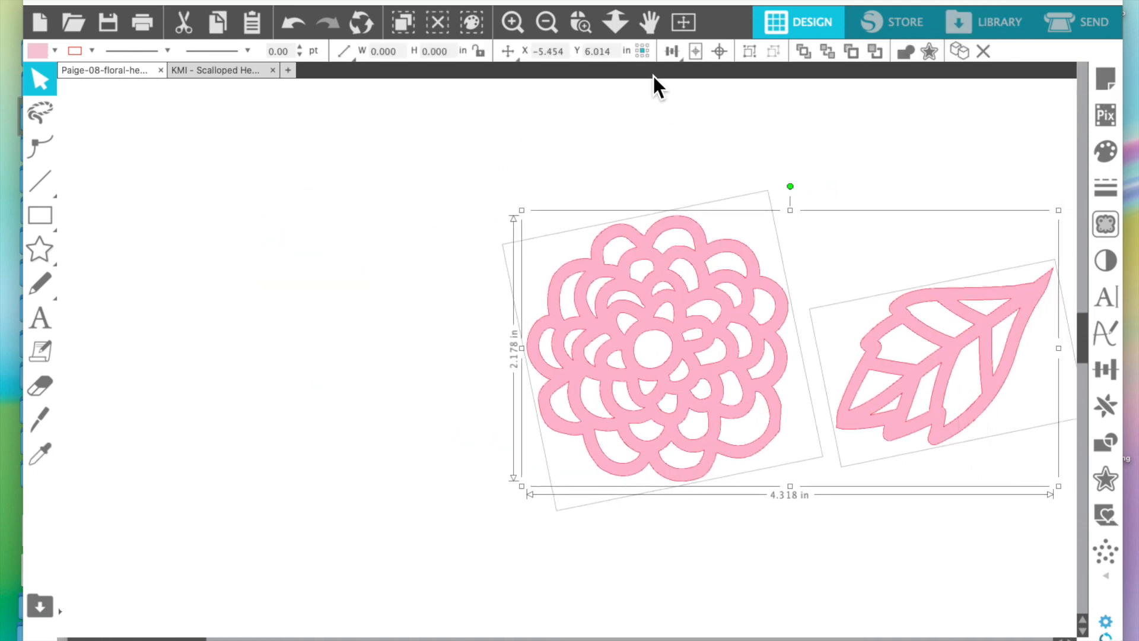
pyautogui.hscroll(9, 490, 120)
pyautogui.hscroll(2, 490, 120)
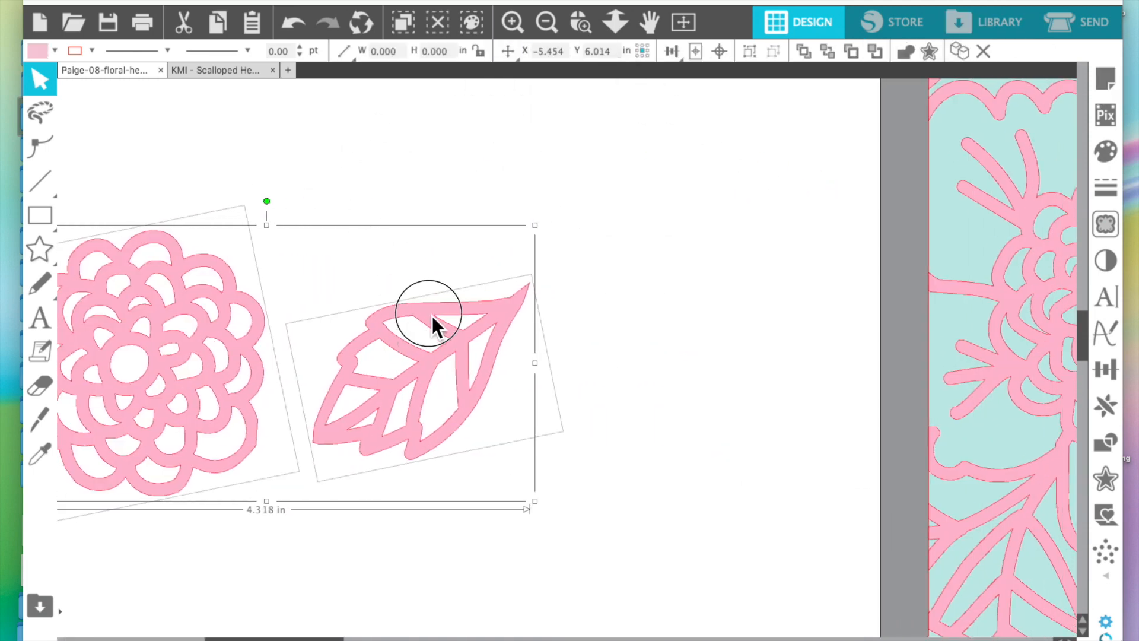
pyautogui.moveTo(407, 323); pyautogui.dragTo(714, 294)
pyautogui.click(546, 22)
pyautogui.click(547, 22)
# Step: Scale the flower down to about 1.41 in and place it beside the square near the heart's tip
pyautogui.click(465, 294)
pyautogui.click(537, 375)
pyautogui.moveTo(589, 384); pyautogui.dragTo(947, 443)
pyautogui.click(886, 509)
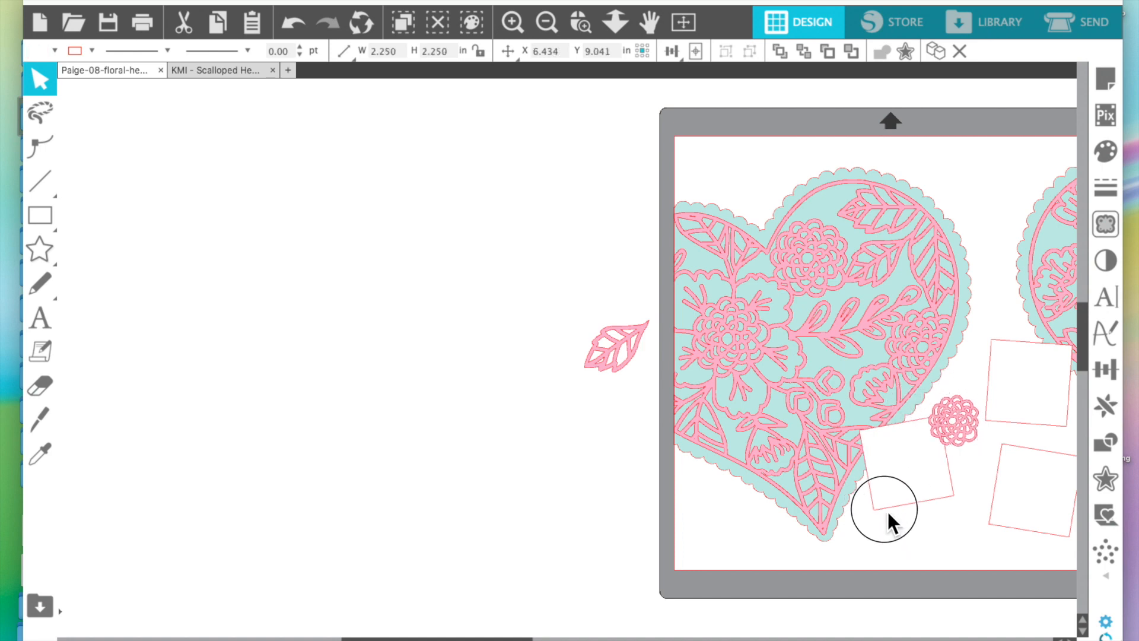
# Step: Move the small flower off the mat and make two copies of it
pyautogui.moveTo(964, 435); pyautogui.dragTo(441, 461)
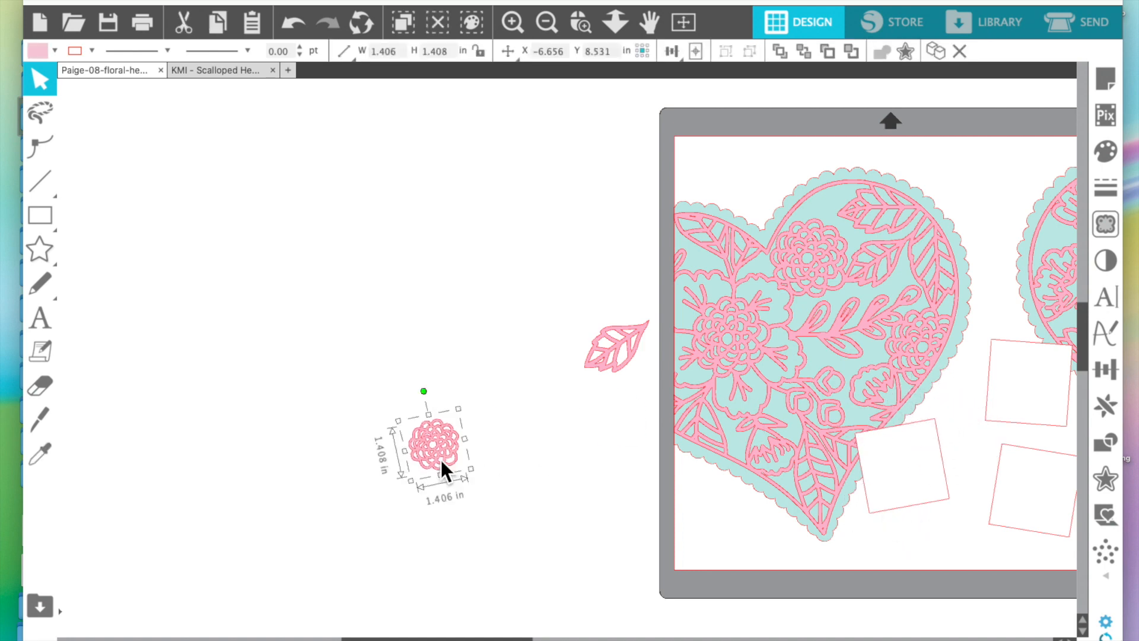
pyautogui.press('super+c')
pyautogui.press('super+v')
pyautogui.press('super+v')
pyautogui.click(528, 506)
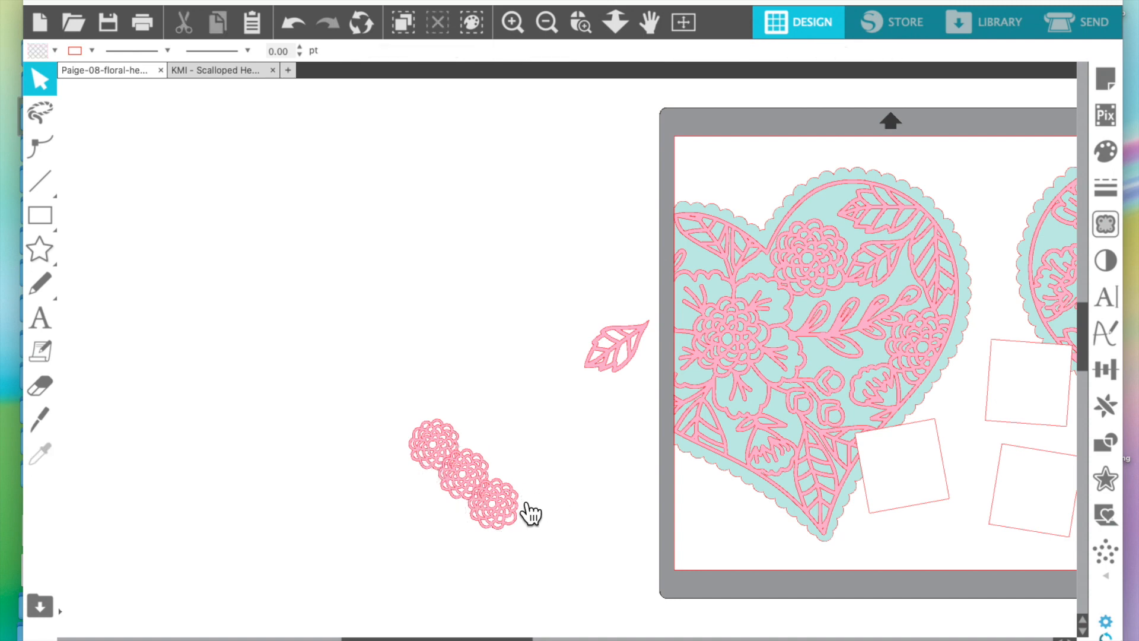
# Step: Arrange the three flowers in a cluster on the mat between the three squares
pyautogui.moveTo(499, 514); pyautogui.dragTo(993, 386)
pyautogui.moveTo(490, 486); pyautogui.dragTo(962, 444)
pyautogui.moveTo(451, 452); pyautogui.dragTo(1002, 463)
pyautogui.hscroll(2, 1003, 464)
pyautogui.hscroll(10, 1008, 475)
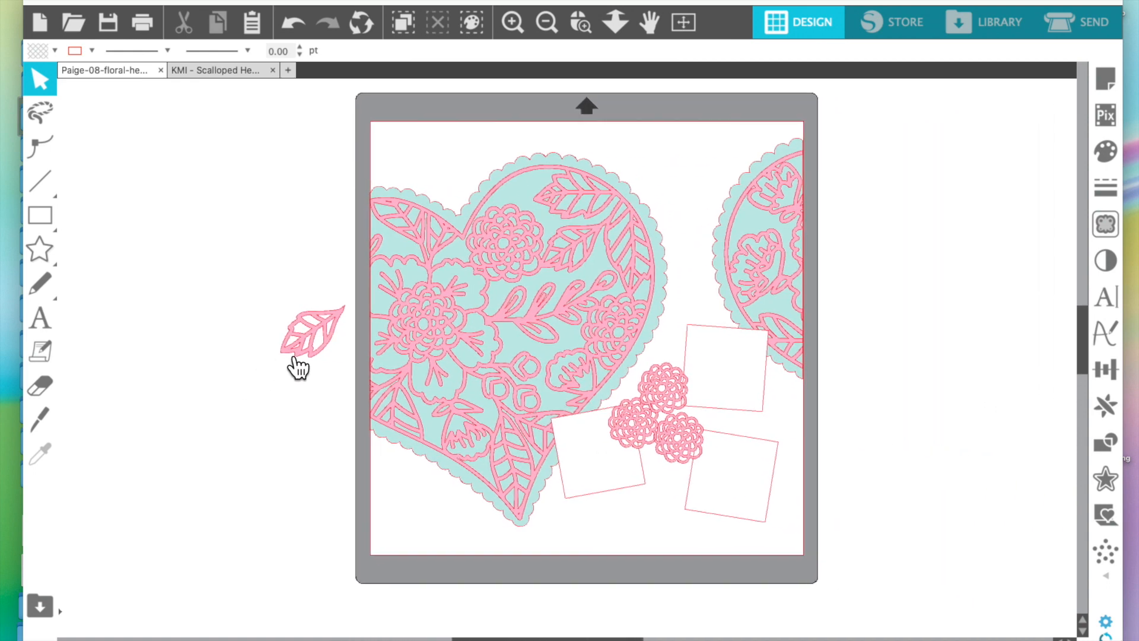
# Step: Move the leaf farther from the mat and make two copies of it
pyautogui.click(298, 366)
pyautogui.moveTo(287, 350); pyautogui.dragTo(194, 349)
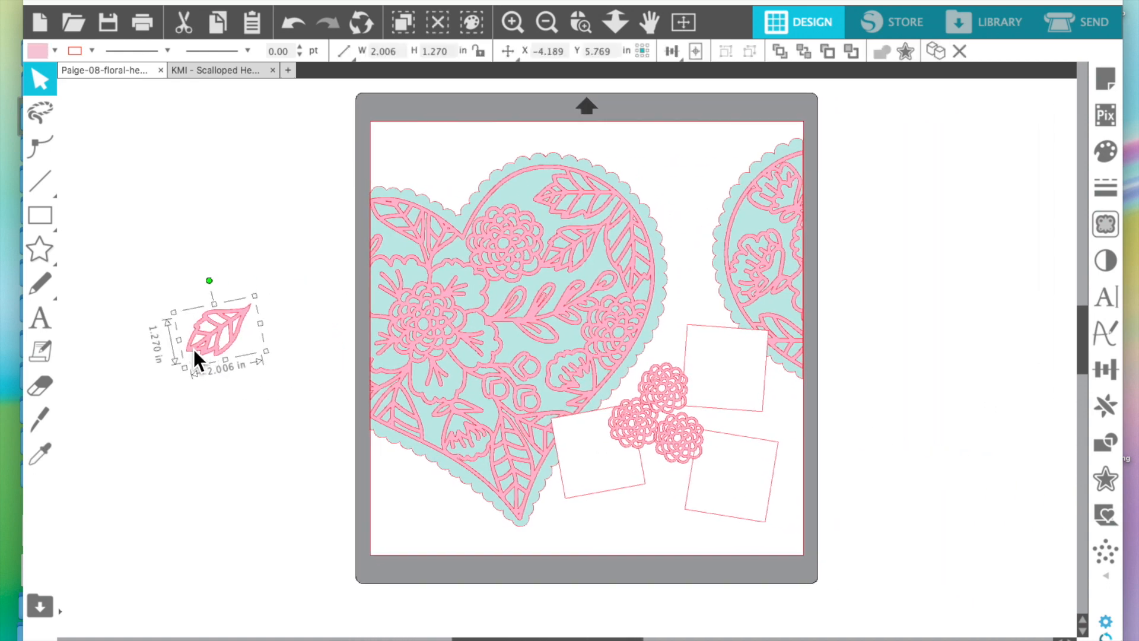
pyautogui.hotkey('ctrl', 'd')
pyautogui.hotkey('ctrl', 'd')
# Step: Shrink the two leaf copies to about 1.40 in and 1.63 in wide, and delete the original leaf
pyautogui.click(268, 468)
pyautogui.moveTo(279, 405); pyautogui.dragTo(272, 464)
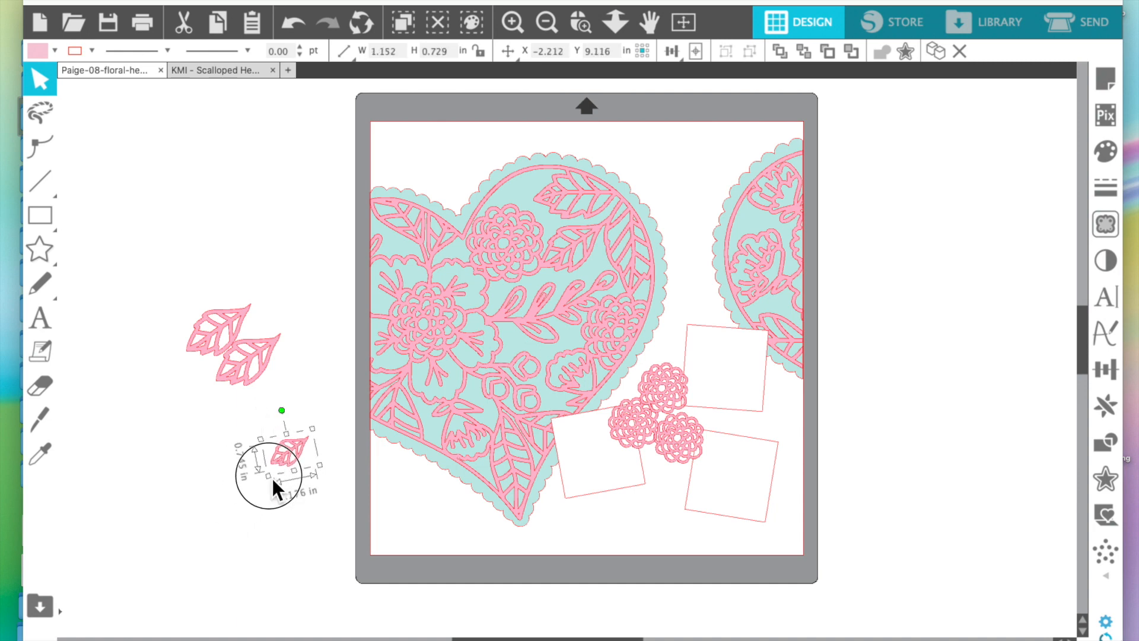
pyautogui.moveTo(237, 363); pyautogui.dragTo(251, 403)
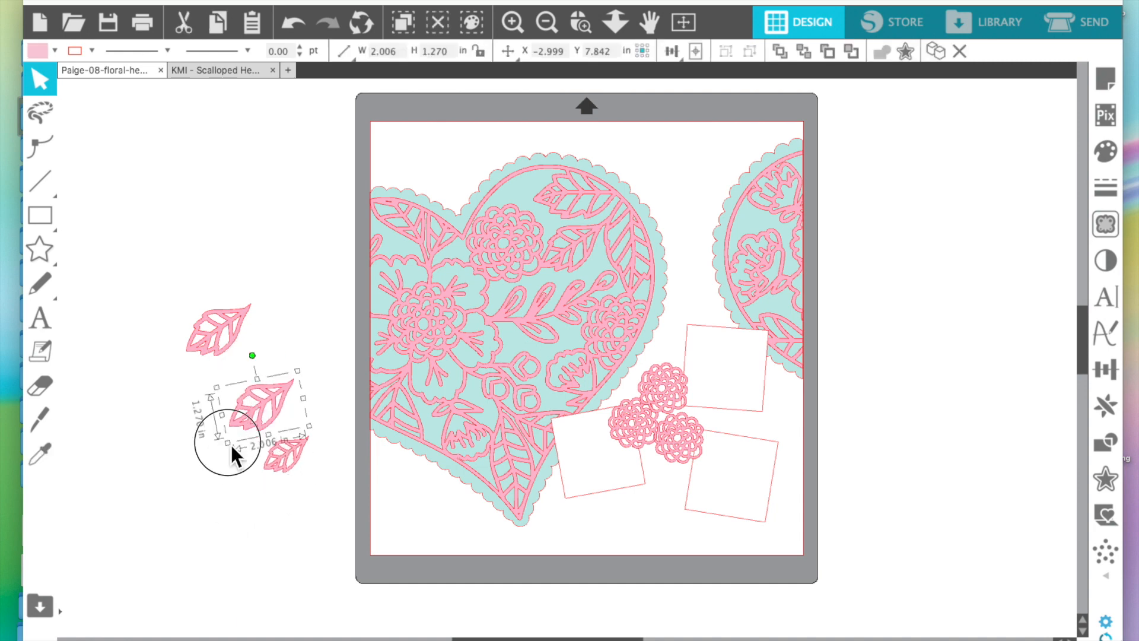
pyautogui.moveTo(227, 442); pyautogui.dragTo(238, 428)
pyautogui.click(219, 344)
pyautogui.press('Delete')
# Step: Place a leaf about 1.63 in long beneath the flower cluster and rotate it to tuck between the lower flowers
pyautogui.click(283, 401)
pyautogui.moveTo(279, 401); pyautogui.dragTo(664, 487)
pyautogui.moveTo(650, 449); pyautogui.dragTo(624, 475)
pyautogui.moveTo(671, 509); pyautogui.dragTo(661, 479)
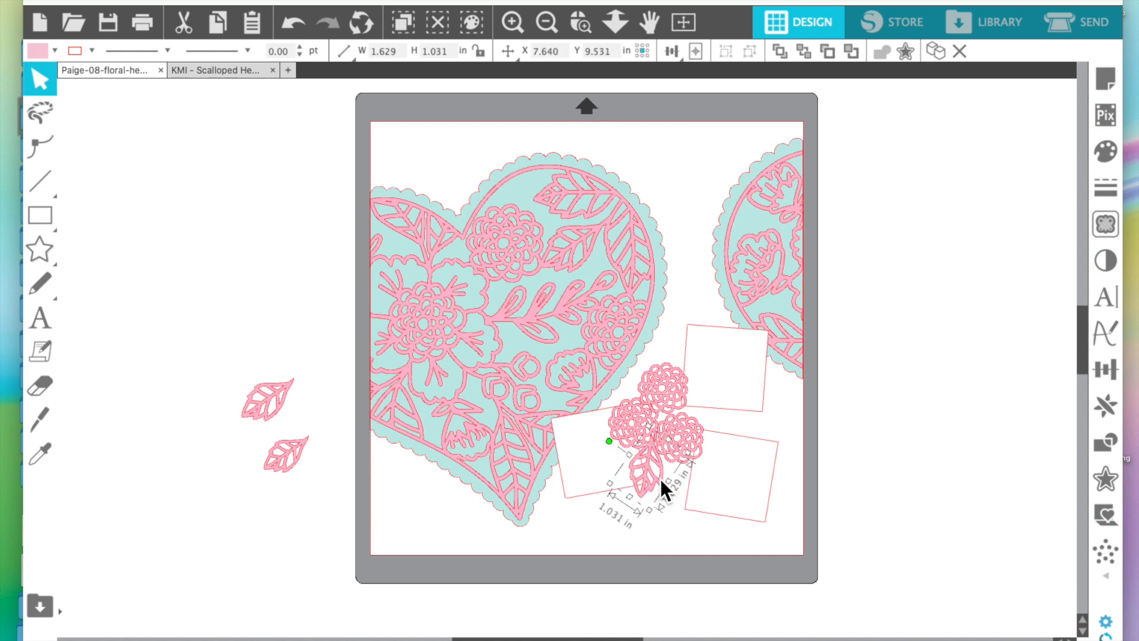
# Step: Place two rotated leaves along the right side of the flower cluster and shift the upper square slightly upward
pyautogui.moveTo(299, 468); pyautogui.dragTo(709, 411)
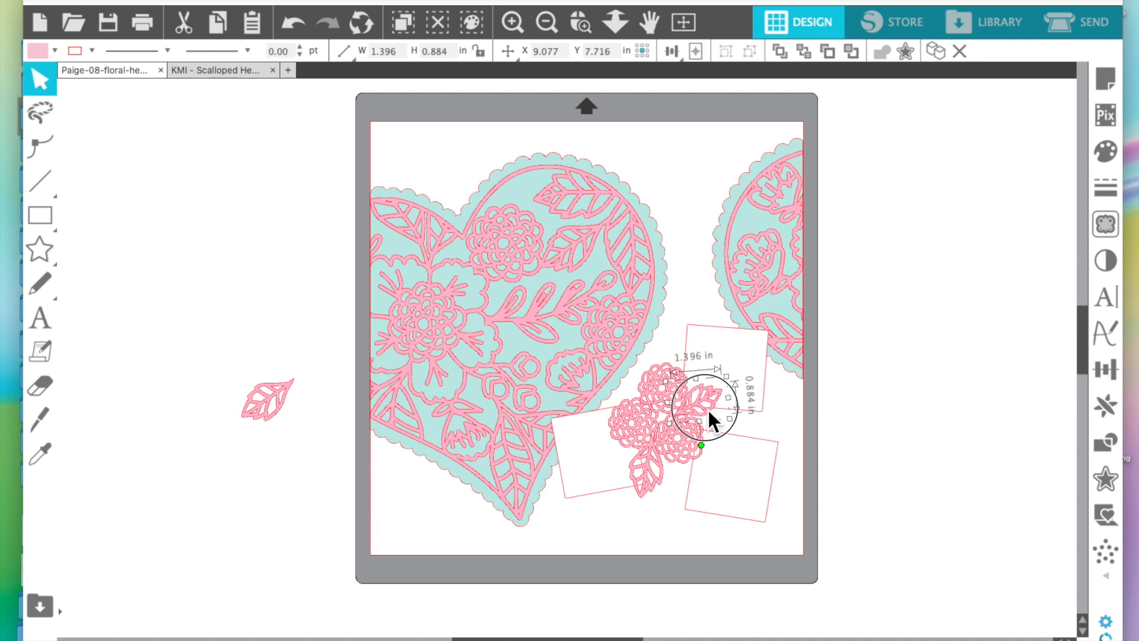
pyautogui.moveTo(764, 358); pyautogui.dragTo(769, 341)
pyautogui.moveTo(717, 410); pyautogui.dragTo(732, 429)
# Step: Delete the leftover leaf beside the mat
pyautogui.click(486, 564)
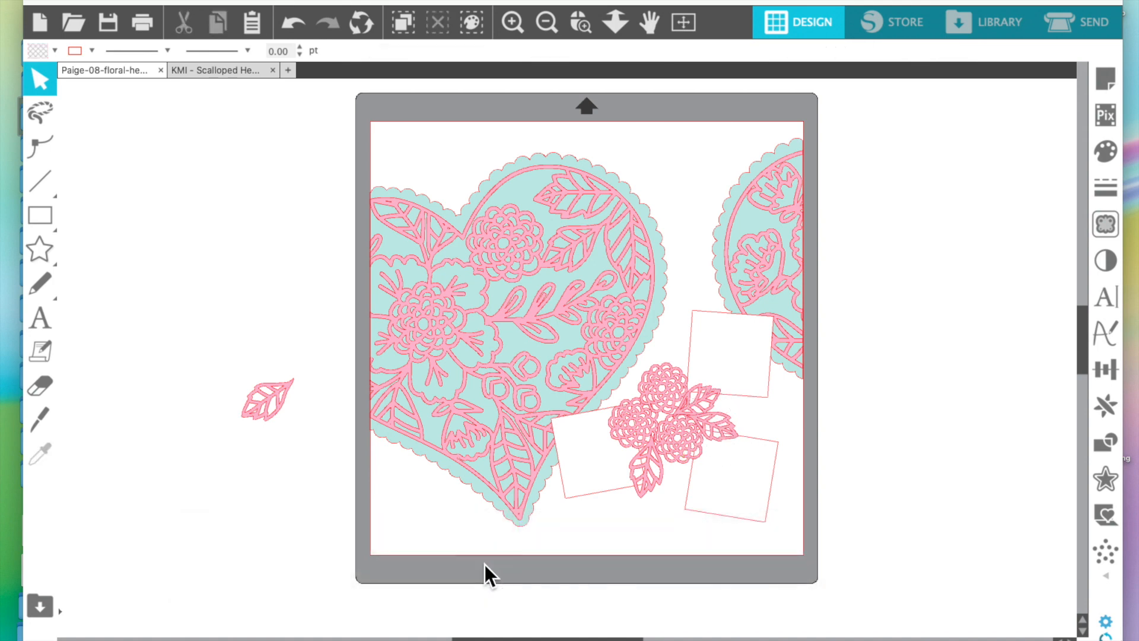
pyautogui.click(284, 401)
pyautogui.press('Delete')
# Step: Examine the arrangement of hearts, squares and the flower and leaf cluster on the mat
pyautogui.hscroll(2, 419, 221)
pyautogui.scroll(1, 419, 221)
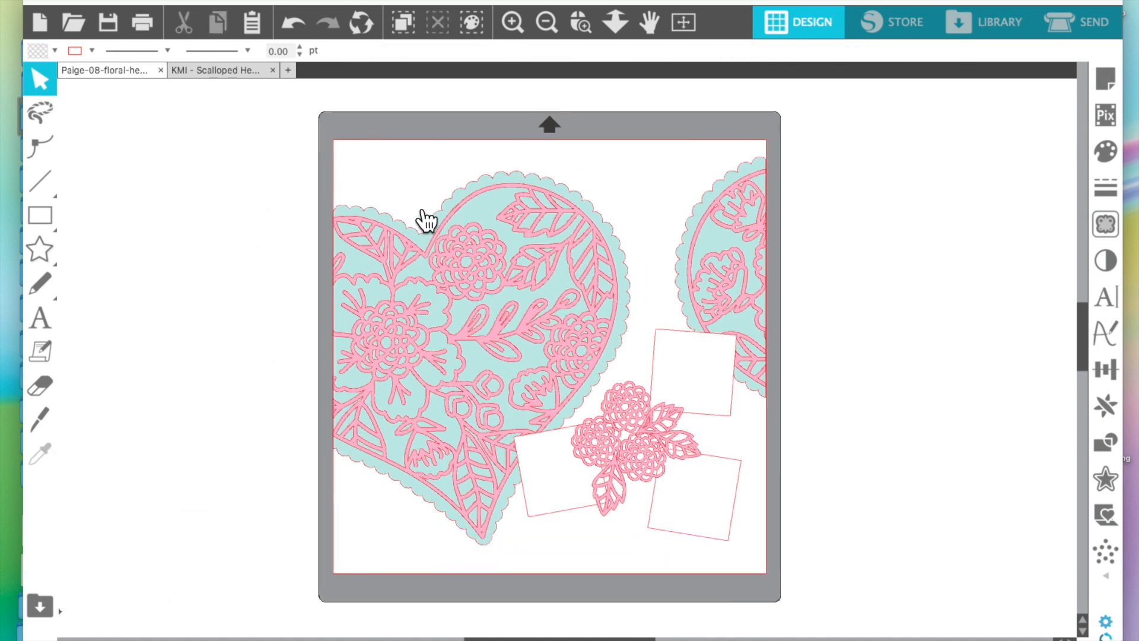
pyautogui.click(512, 21)
pyautogui.scroll(-1, 628, 262)
pyautogui.scroll(1, 628, 261)
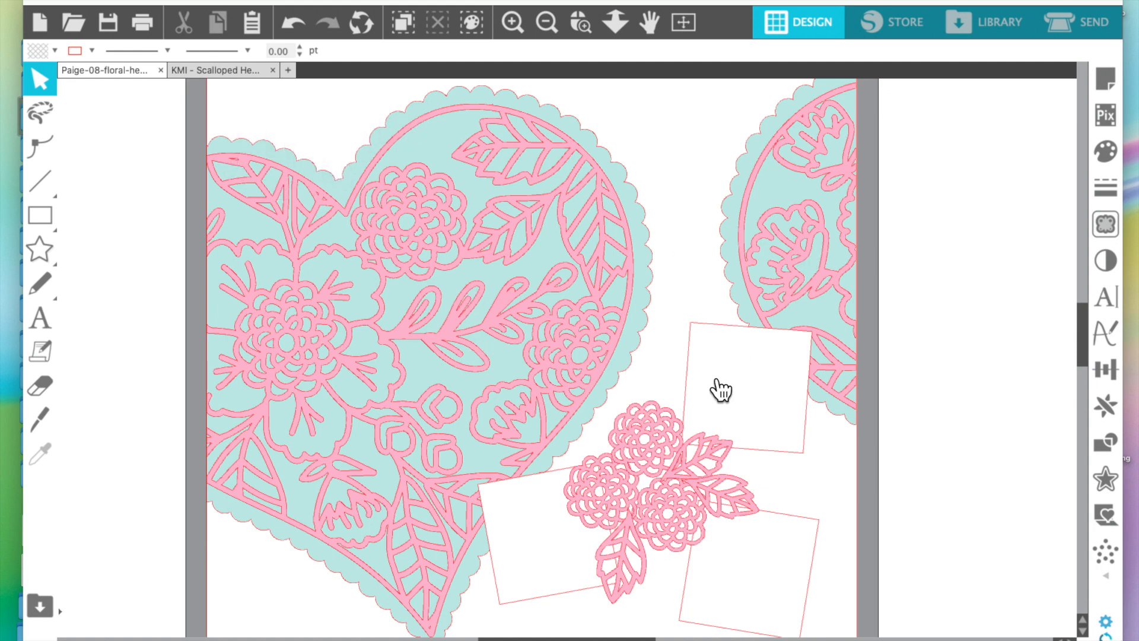
pyautogui.scroll(-1, 719, 388)
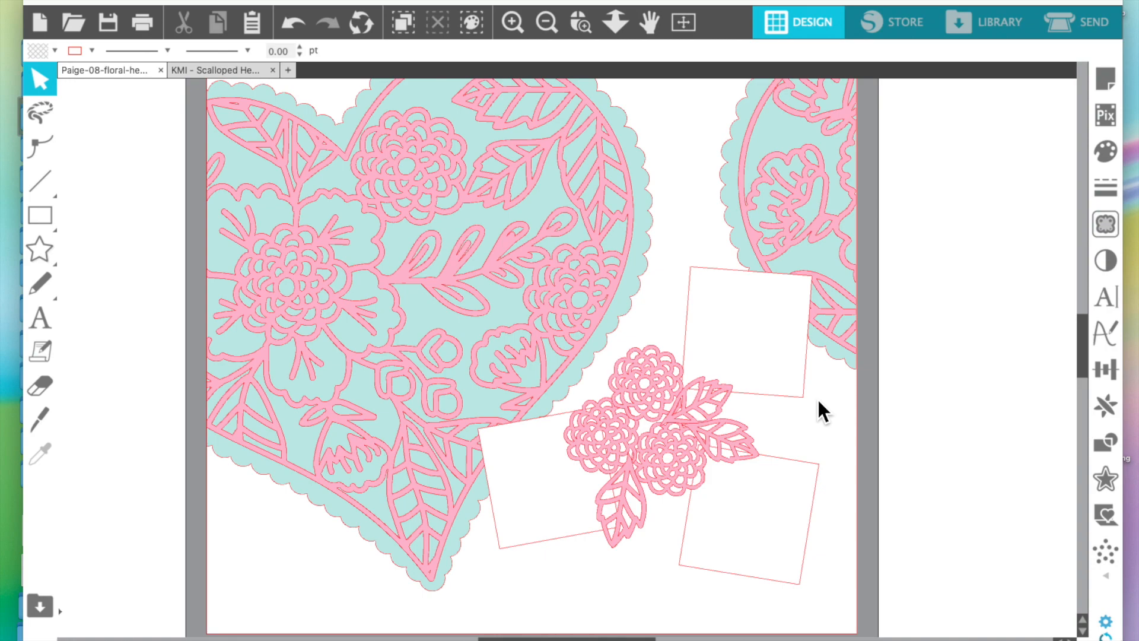
pyautogui.click(547, 22)
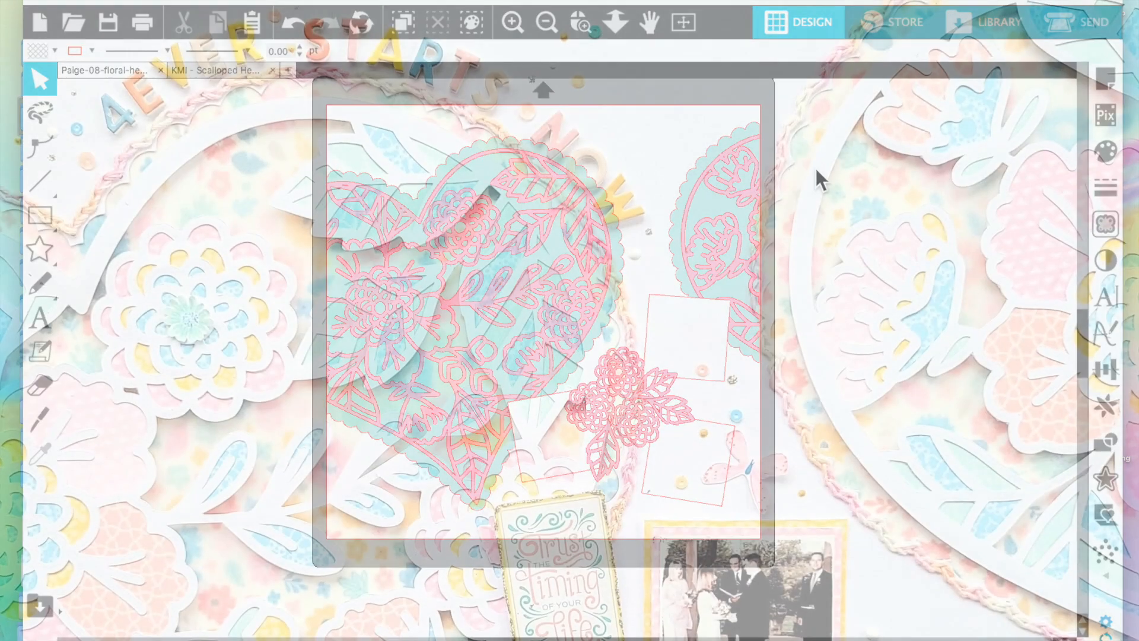